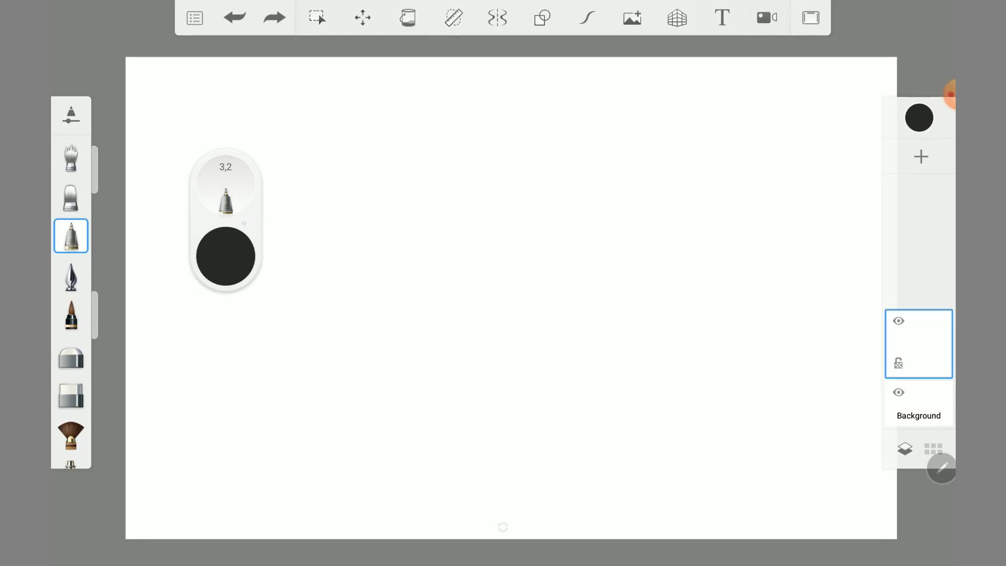
- Move the brush puck aside and enable Predictive Stroke, raising its level from 3 to 4
left_click_drag(244, 223, 188, 141)
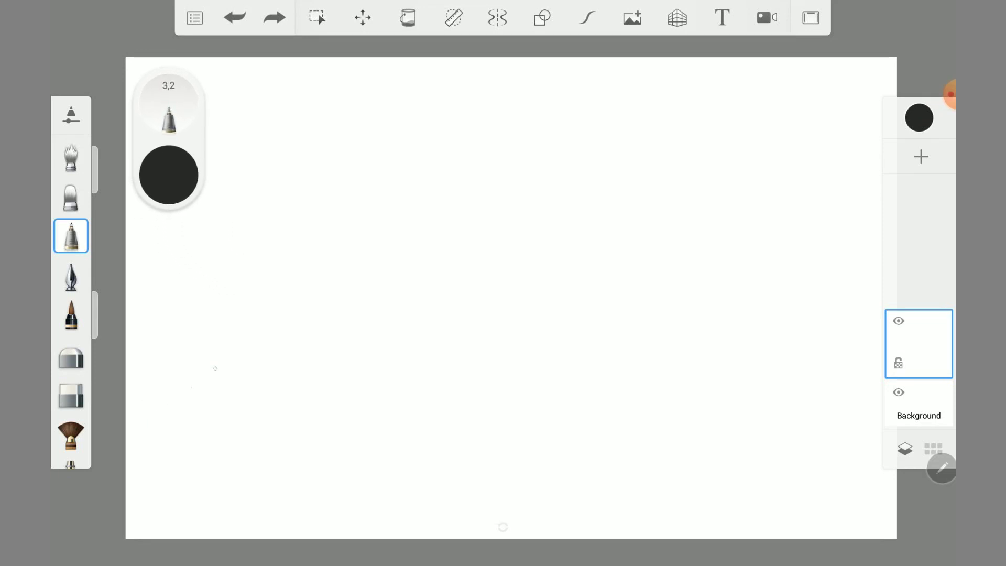
left_click(587, 17)
left_click(587, 17)
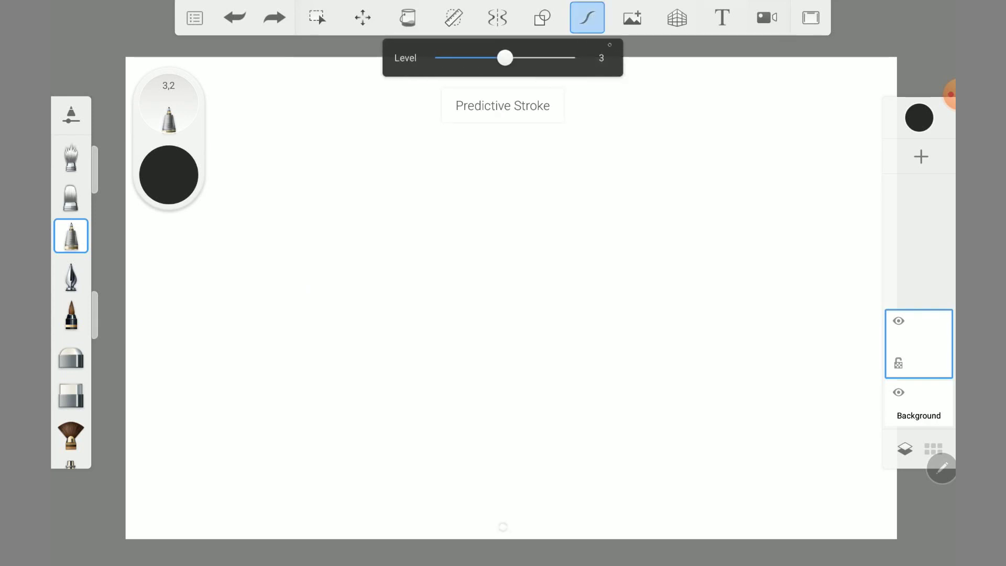
left_click_drag(505, 58, 540, 58)
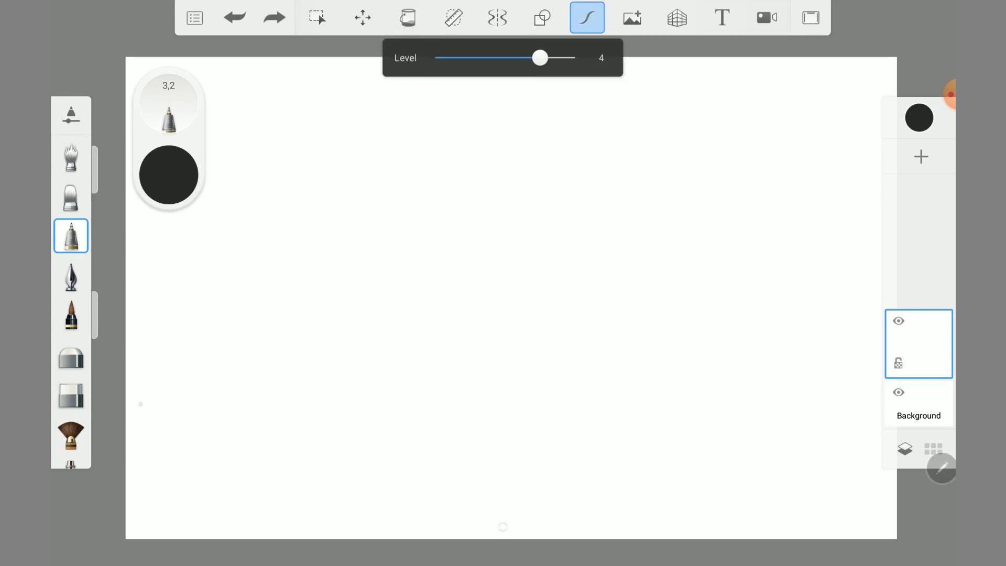
- Draw the dune's left slope up to the peak and a curving ridge line down from it
mouse_move(124, 420)
left_mouse_down()
mouse_move(467, 244)
mouse_move(538, 257)
mouse_move(666, 340)
mouse_move(884, 422)
left_mouse_up()
scroll(503, 293, "down", 3)
scroll(503, 283, "down", 1)
scroll(503, 283, "up", 1)
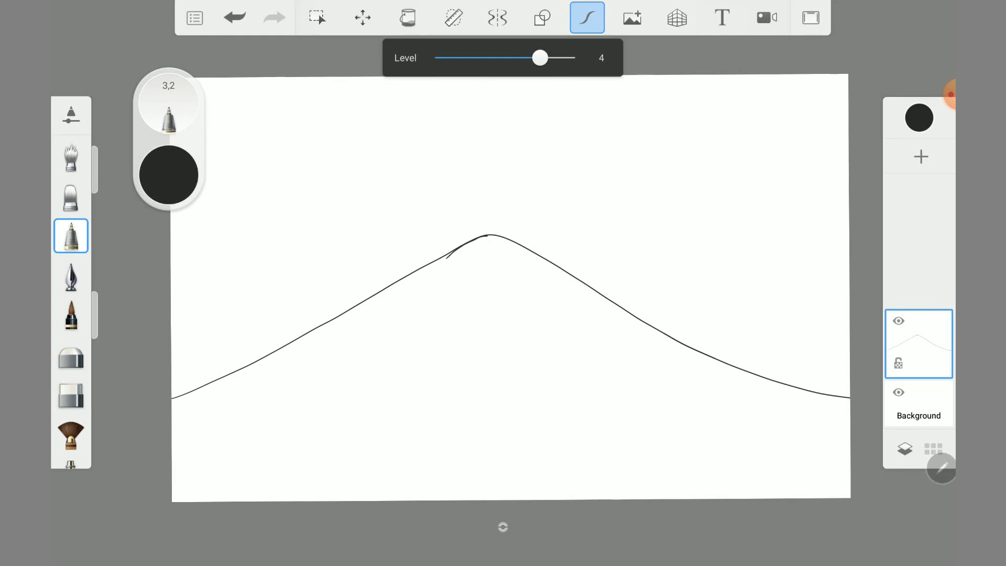
mouse_move(424, 286)
left_mouse_down()
mouse_move(404, 332)
mouse_move(417, 367)
mouse_move(548, 367)
mouse_move(597, 428)
mouse_move(455, 501)
left_mouse_up()
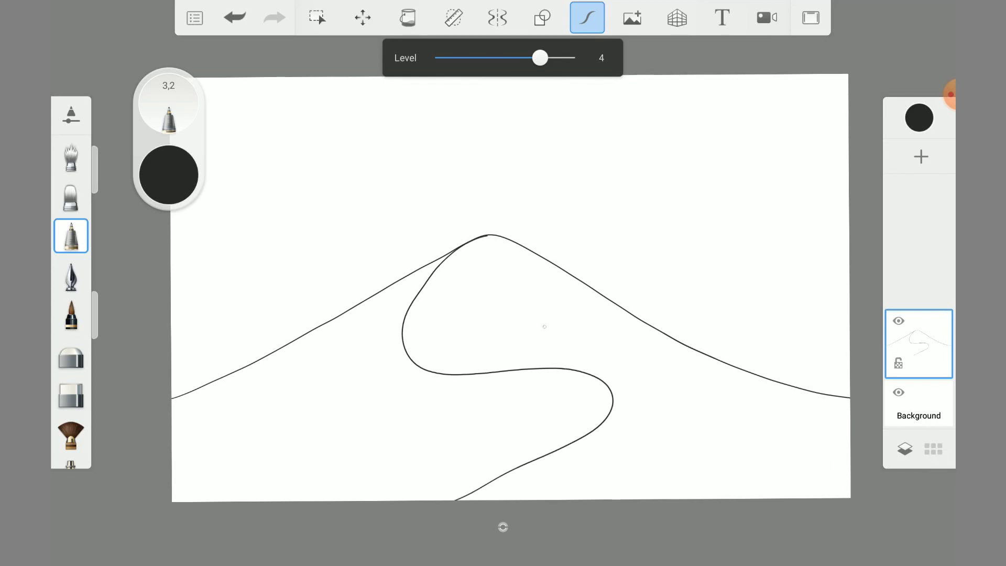
- Undo the ridge stroke and draw the dune's lower right slope line
key("ctrl+z")
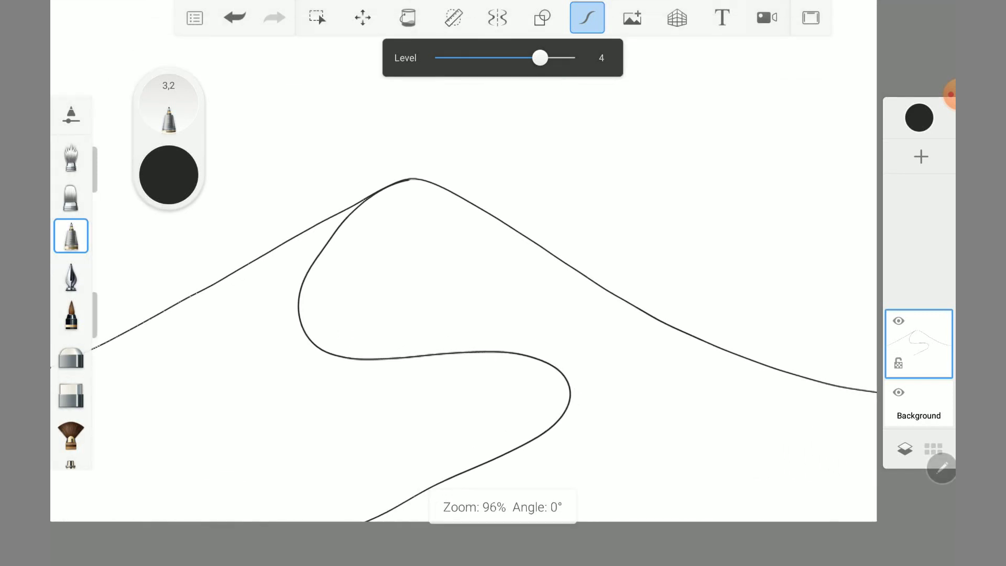
scroll(503, 283, "down", 2)
scroll(409, 262, "up", 1)
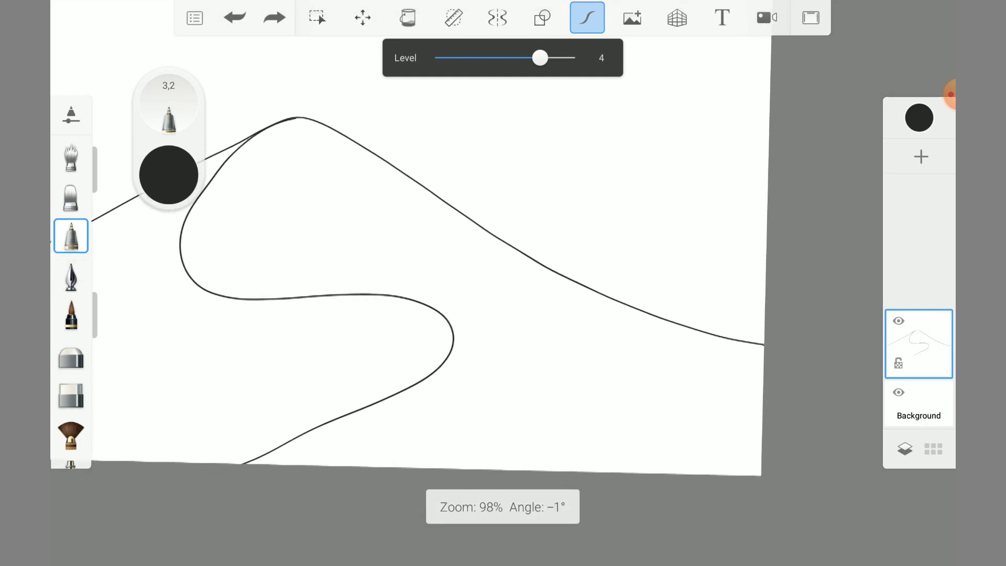
scroll(409, 262, "up", 1)
scroll(409, 262, "up", 1)
scroll(409, 262, "up", 1)
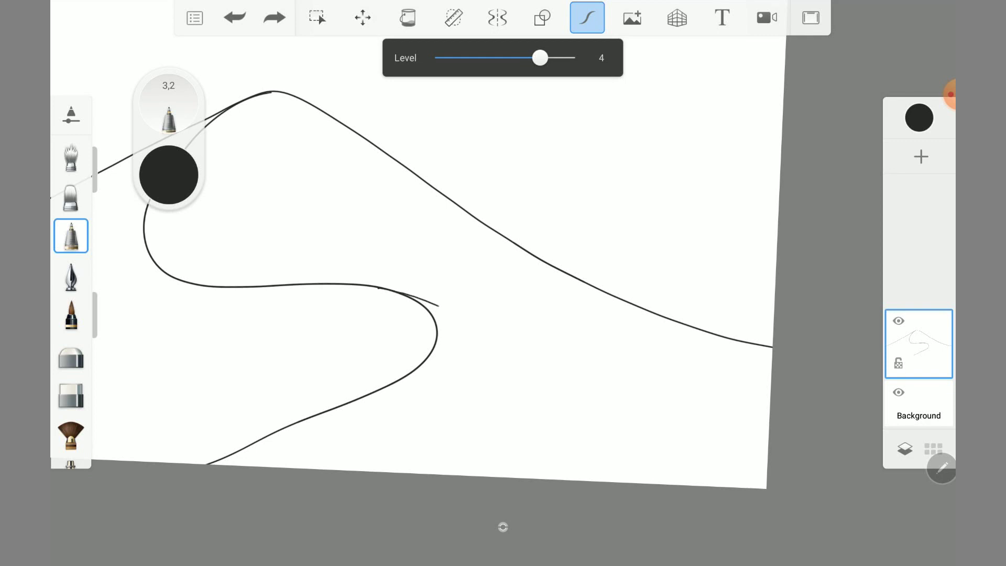
left_click_drag(504, 341, 765, 471)
scroll(472, 251, "down", 4)
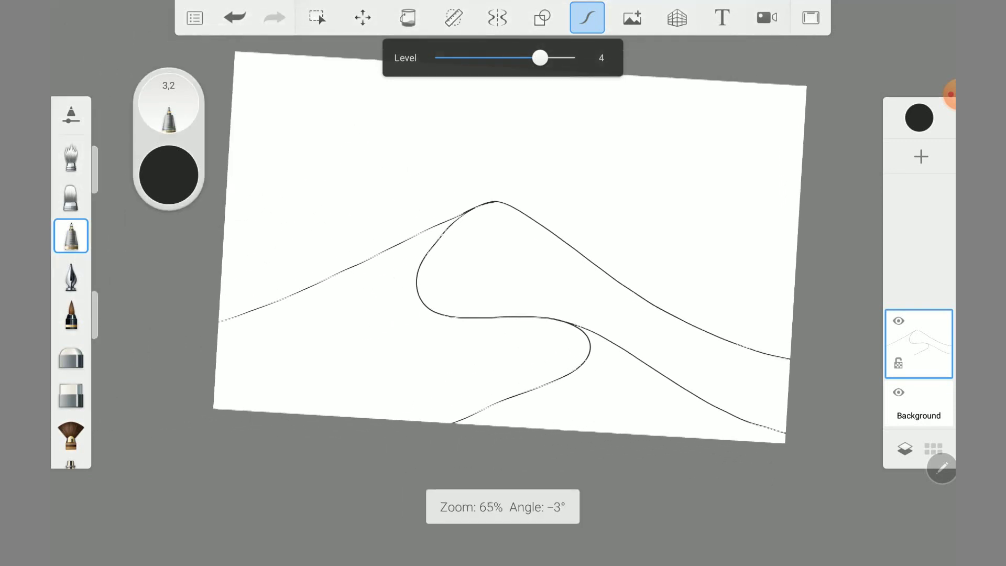
scroll(471, 252, "up", 1)
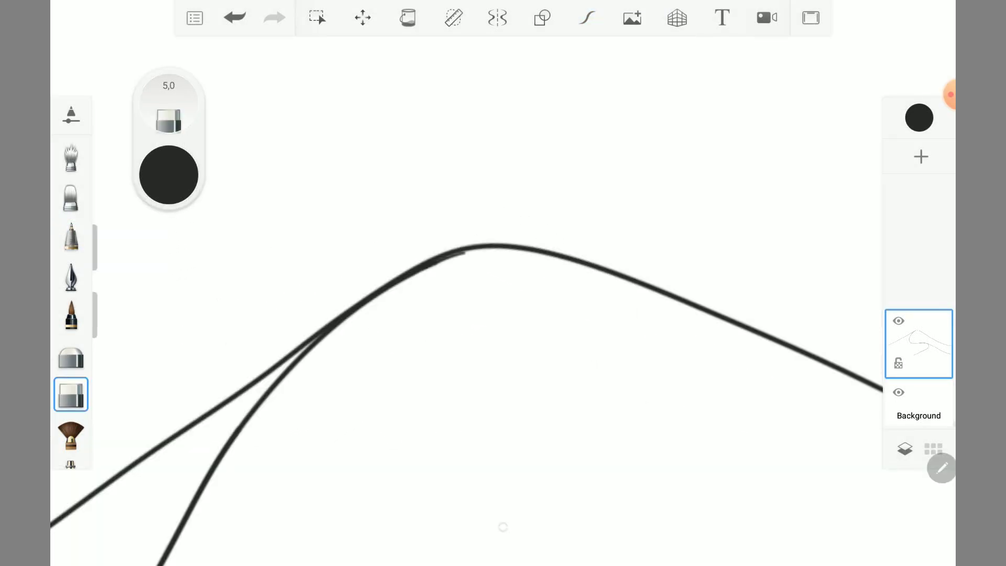
- Erase the stray overlapping marks near the peak and along the top curve
left_click_drag(466, 254, 391, 287)
scroll(503, 314, "up", 3)
scroll(503, 527, "up", 5)
scroll(503, 527, "up", 3)
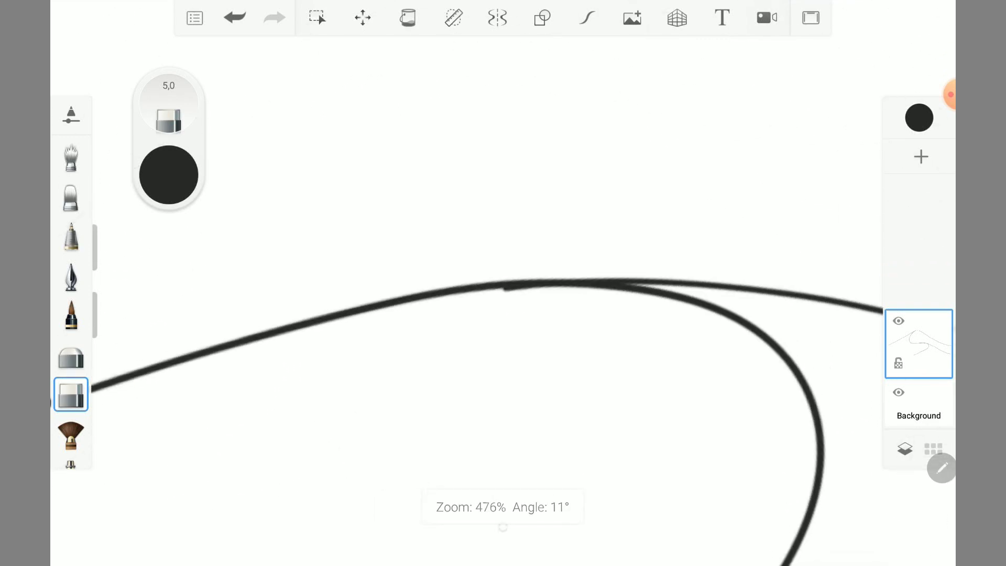
left_click_drag(526, 288, 493, 289)
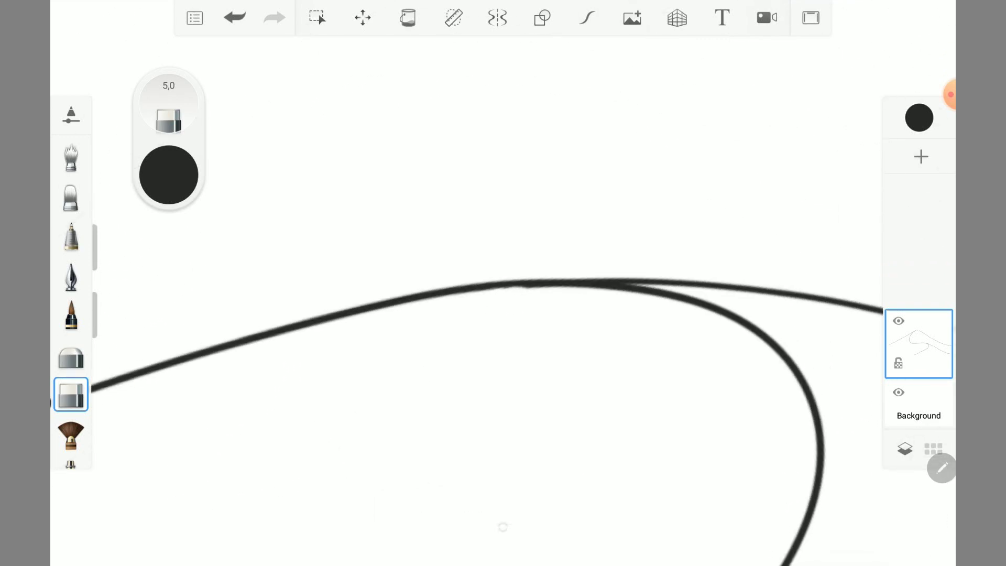
scroll(504, 527, "down", 5)
scroll(503, 315, "down", 2)
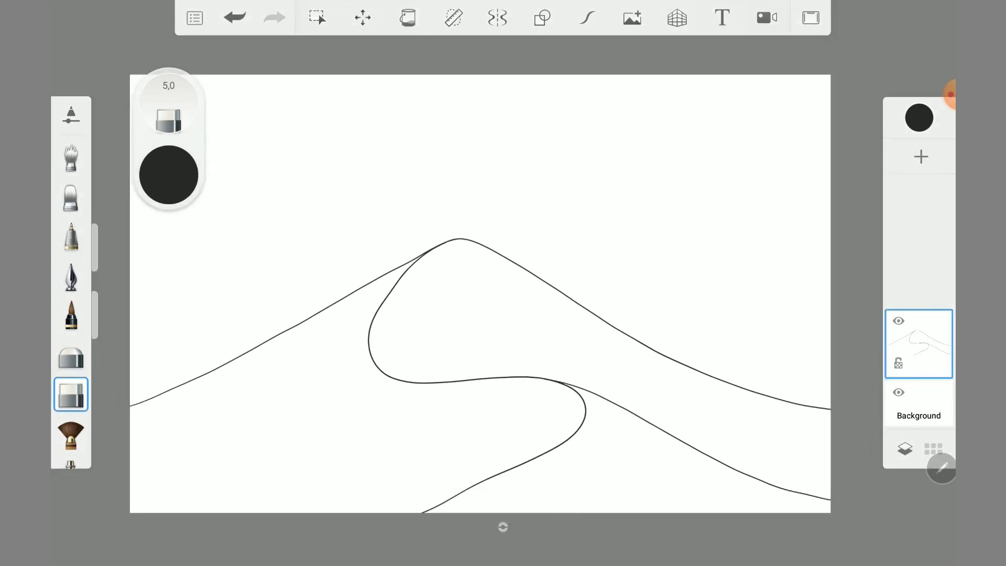
left_click(71, 236)
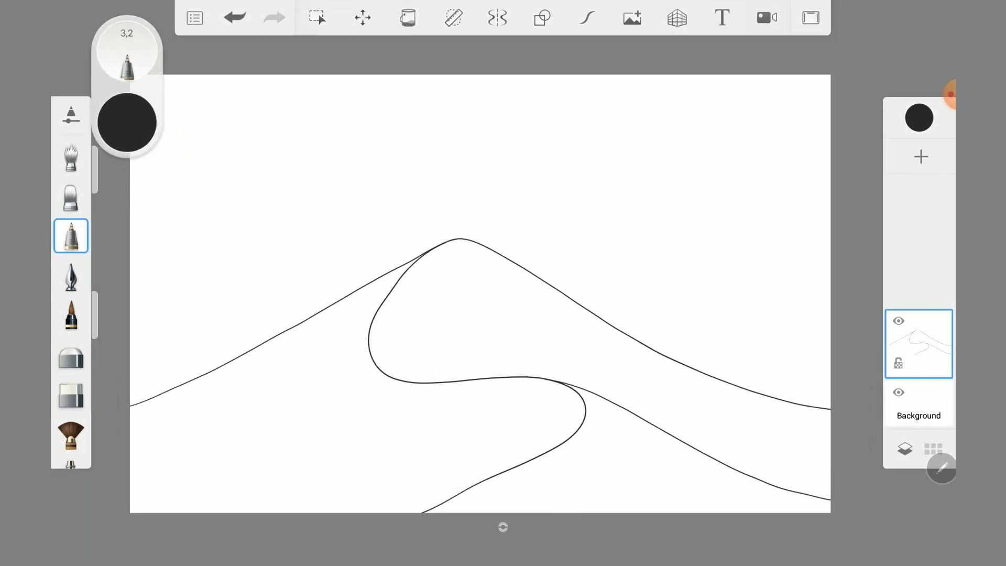
- Pick beige and add a new empty layer beneath the outline layer
left_click(408, 18)
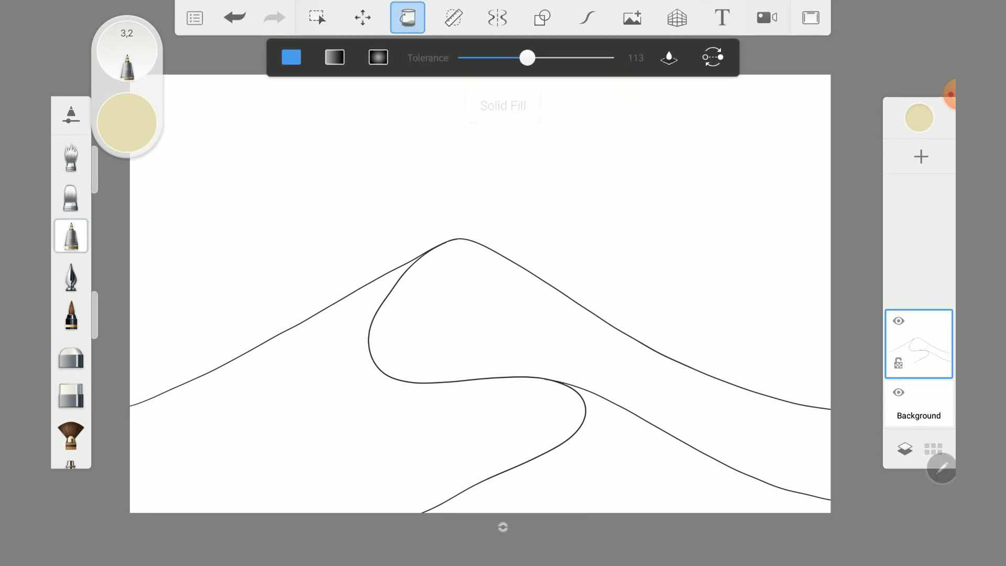
left_click(928, 169)
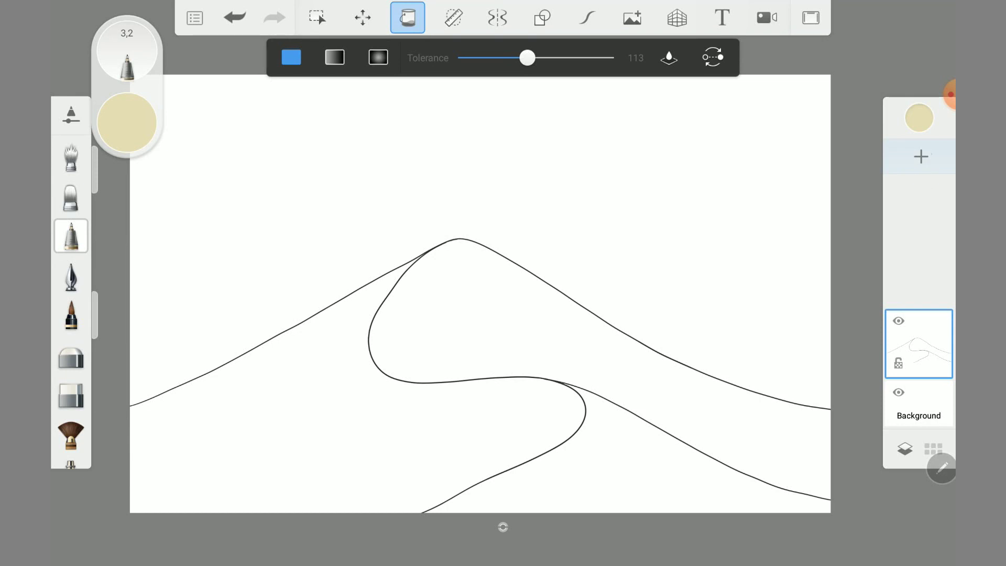
left_click_drag(919, 272, 917, 335)
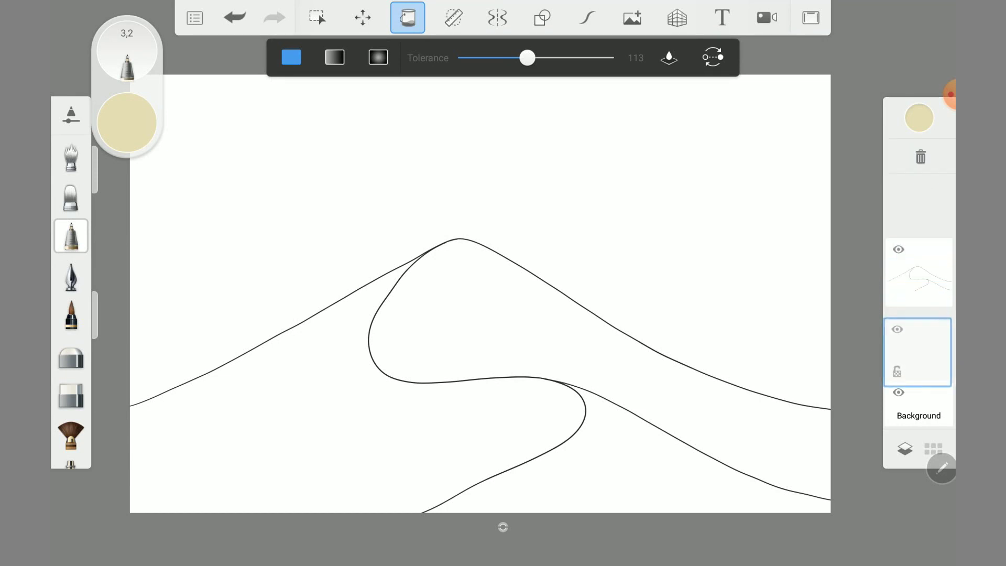
left_click_drag(918, 336, 919, 344)
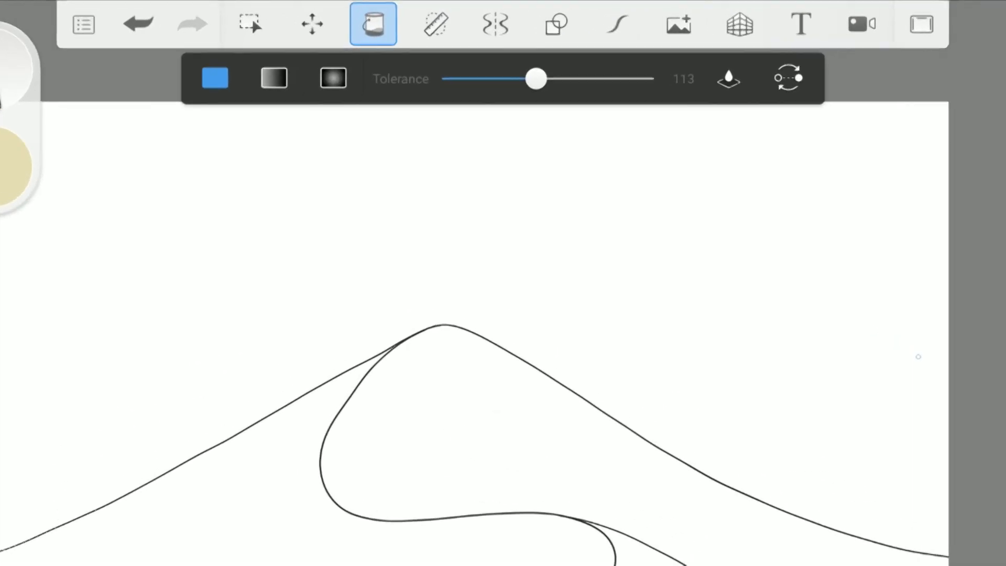
- Set the fill to sample all layers and fill the lower-right dune face with beige
left_click(669, 58)
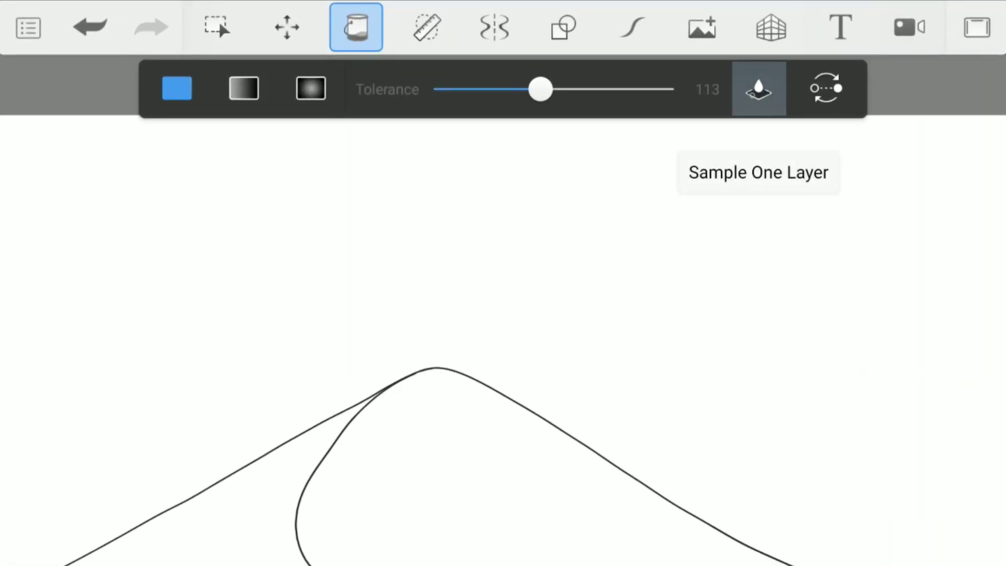
left_click(760, 90)
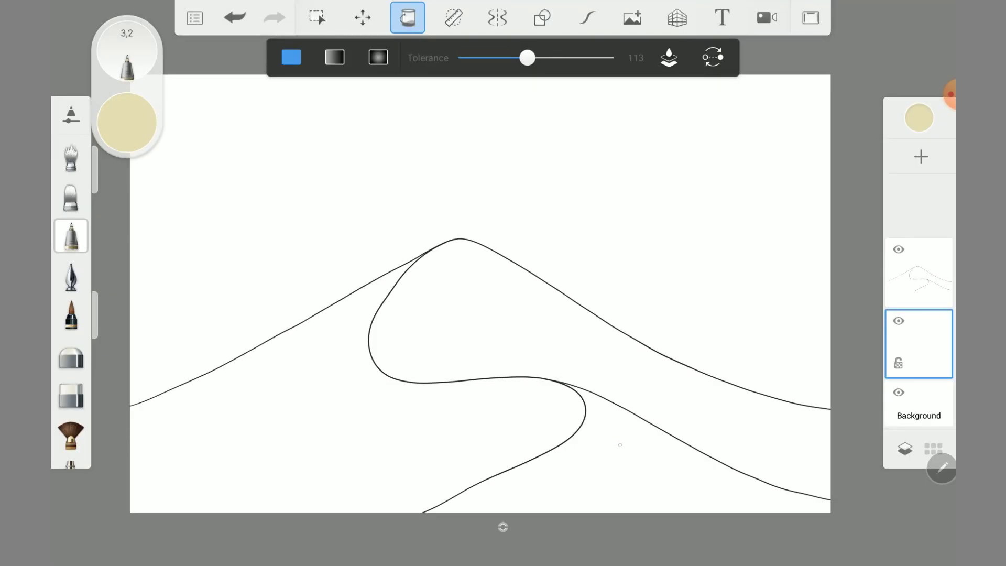
left_click(627, 451)
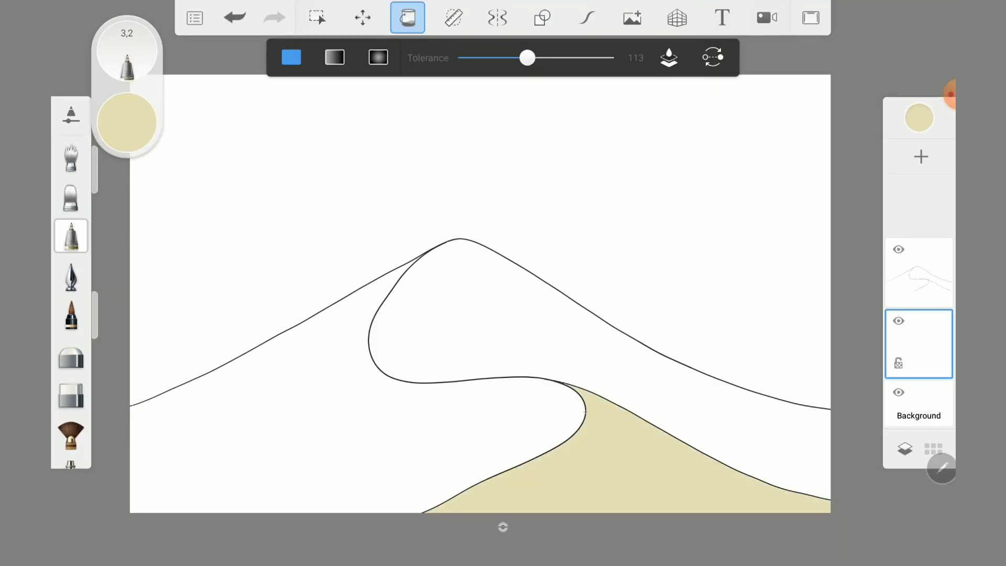
- On a new layer, fill the upper dune region beige and the left slope darker gold
left_click(921, 157)
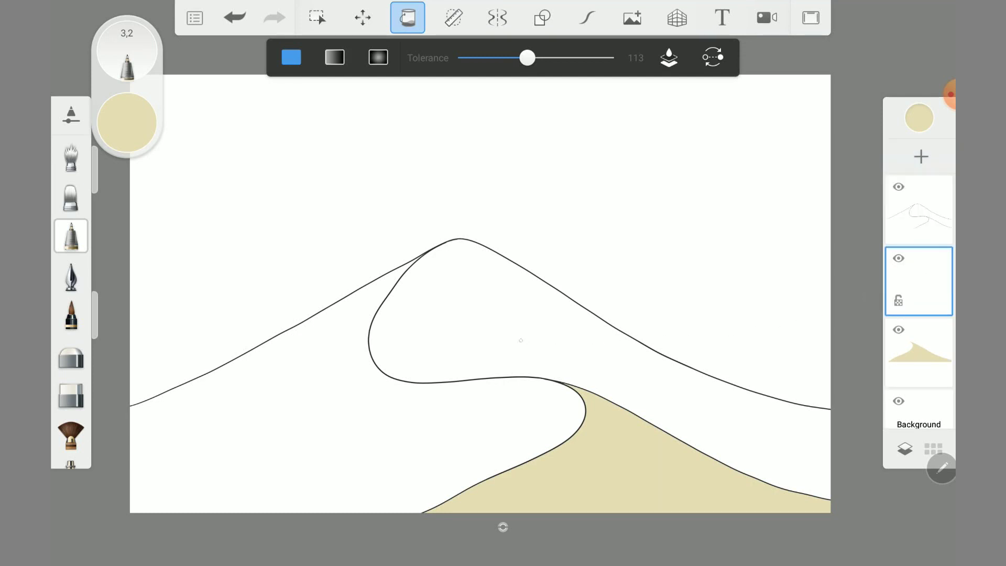
left_click(513, 314)
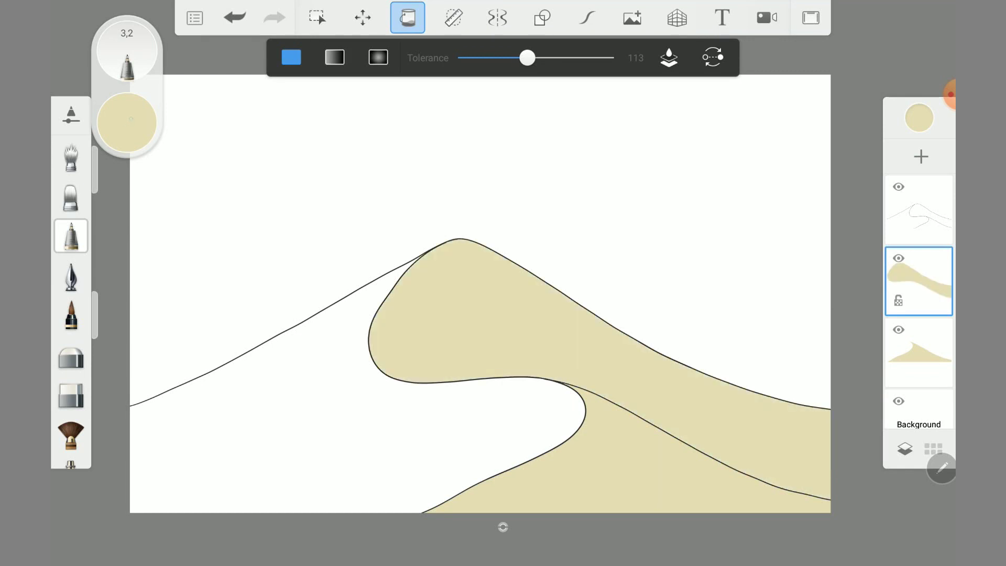
left_click_drag(134, 116, 134, 131)
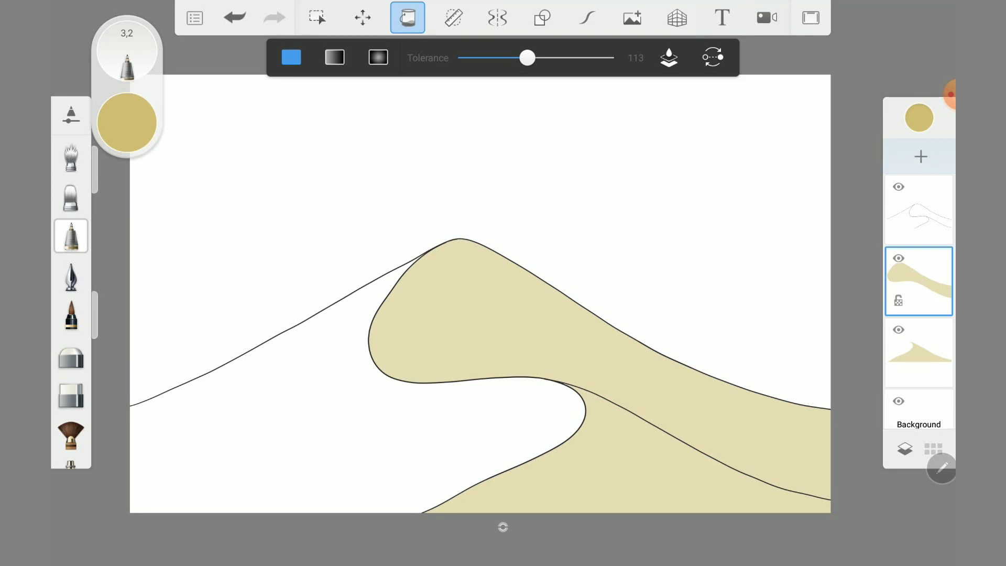
left_click(293, 430)
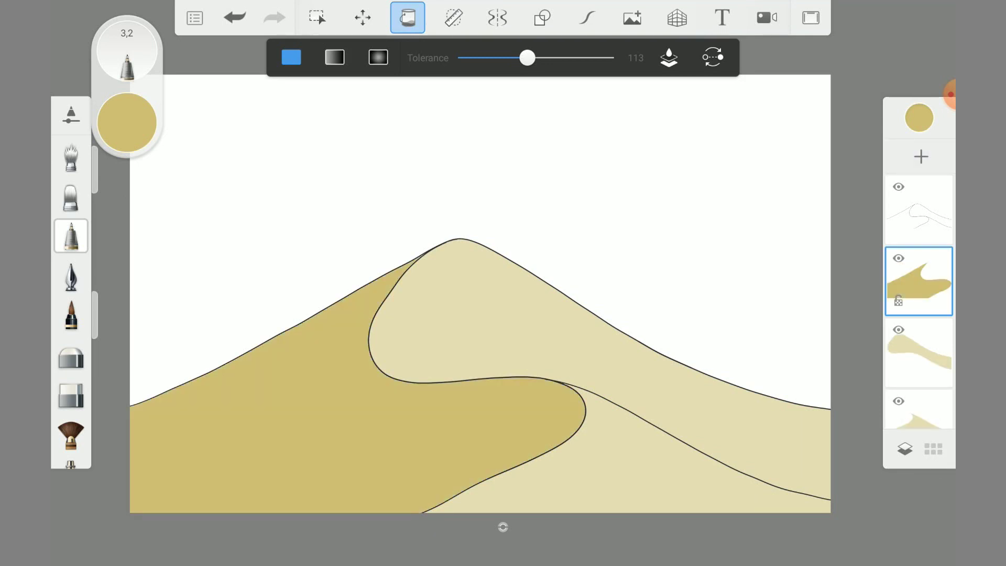
- Delete the black outline sketch layer
left_click(71, 235)
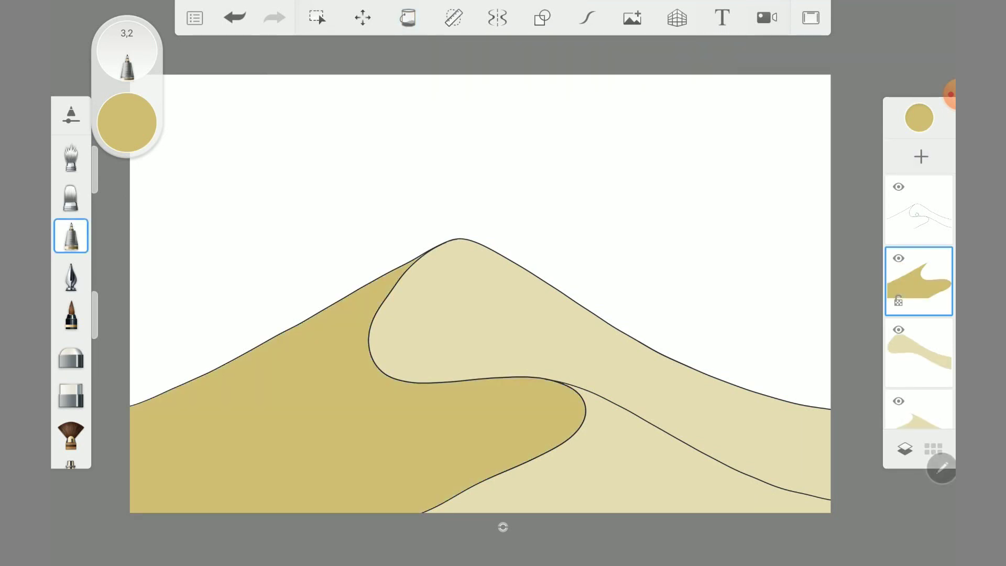
left_click(919, 209)
left_click_drag(919, 210, 921, 157)
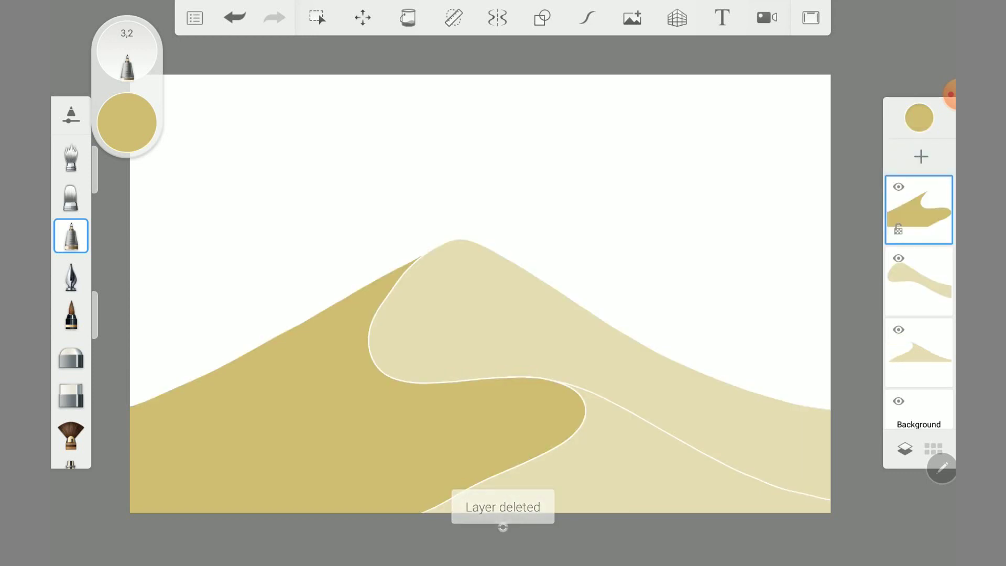
- Move the dark dune layer below the light dune layers
scroll(503, 293, "up", 3)
scroll(503, 283, "up", 2)
scroll(504, 283, "up", 1)
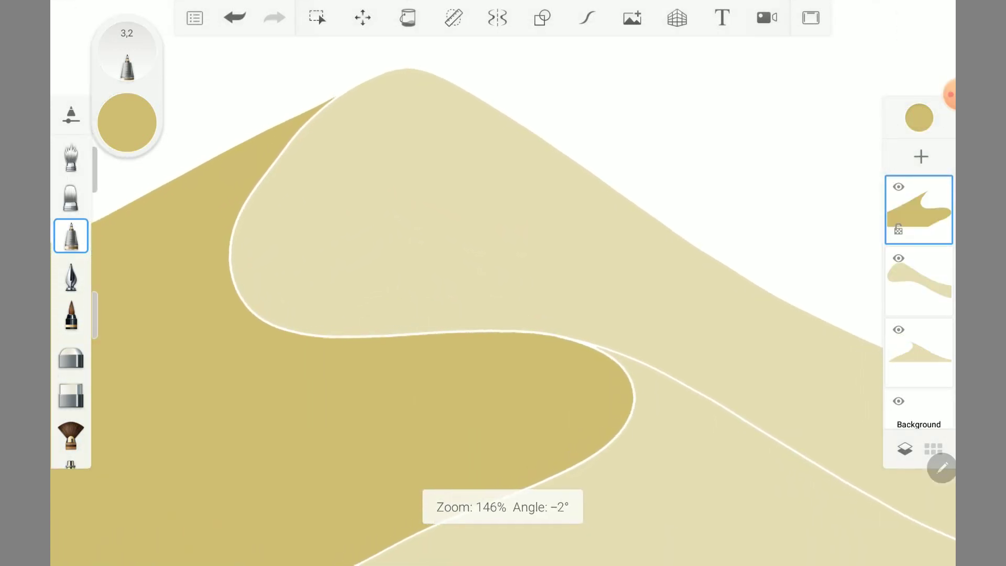
scroll(504, 283, "down", 1)
scroll(503, 283, "down", 5)
scroll(503, 283, "down", 2)
scroll(503, 283, "up", 3)
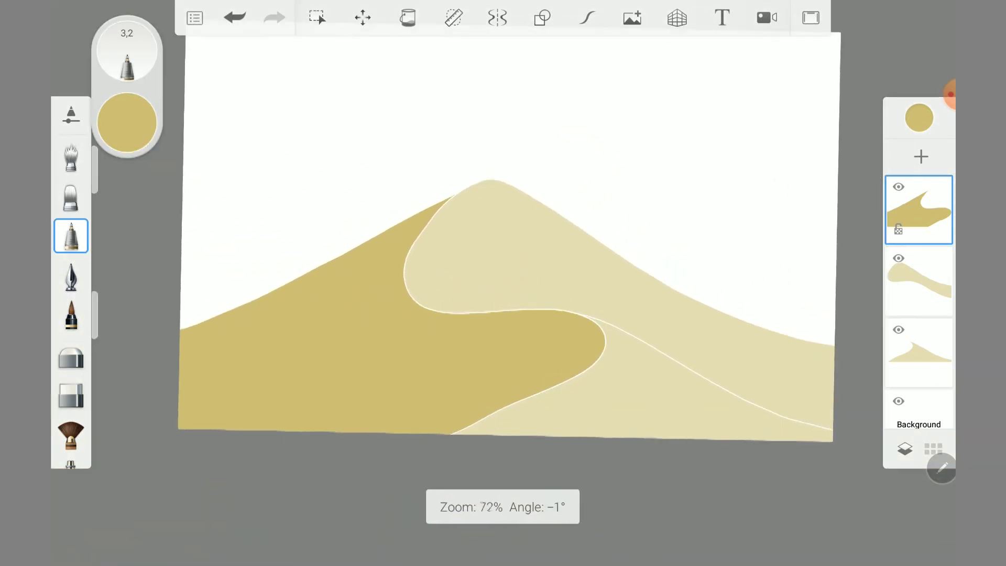
scroll(504, 284, "up", 1)
scroll(503, 283, "up", 1)
scroll(503, 283, "down", 1)
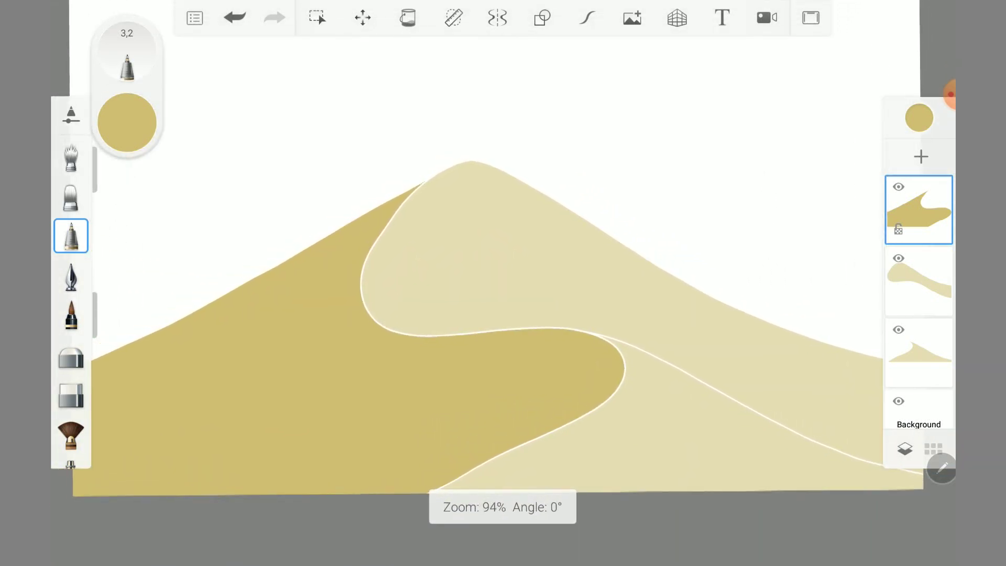
left_click_drag(919, 210, 919, 352)
- With the pen, paint over the white outline along the dune edge and lower curve
left_click(71, 275)
scroll(503, 283, "up", 2)
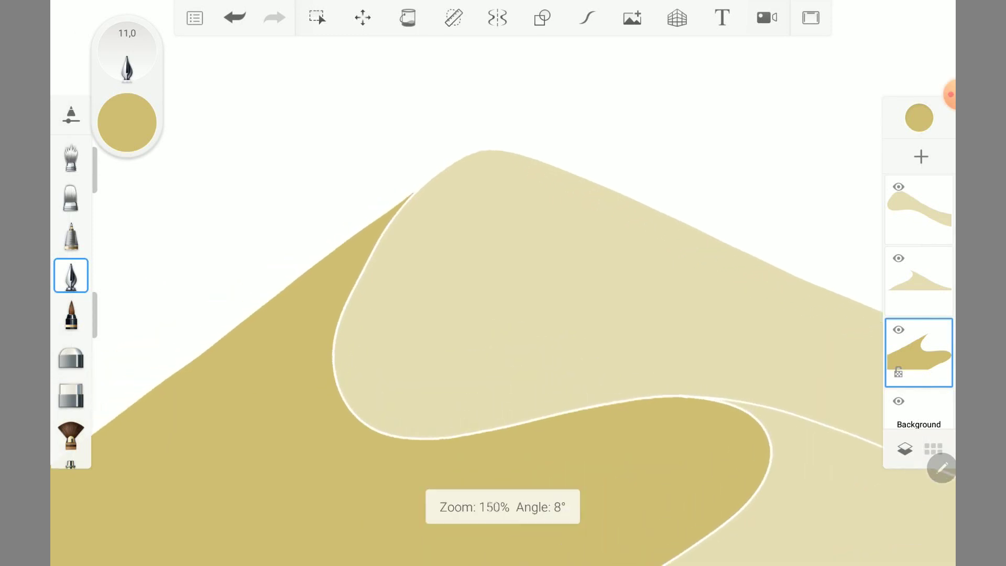
scroll(503, 284, "up", 1)
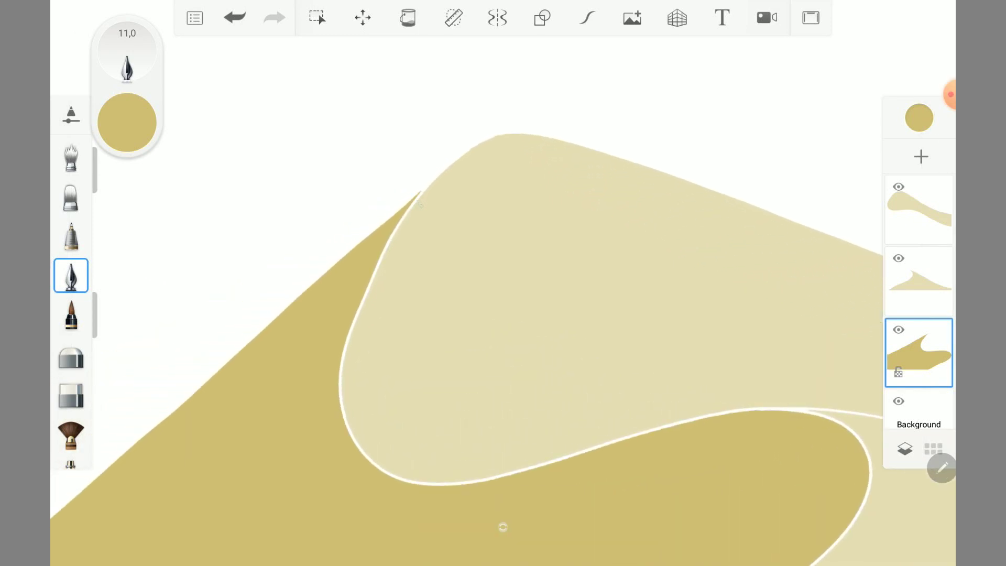
left_click_drag(357, 315, 435, 179)
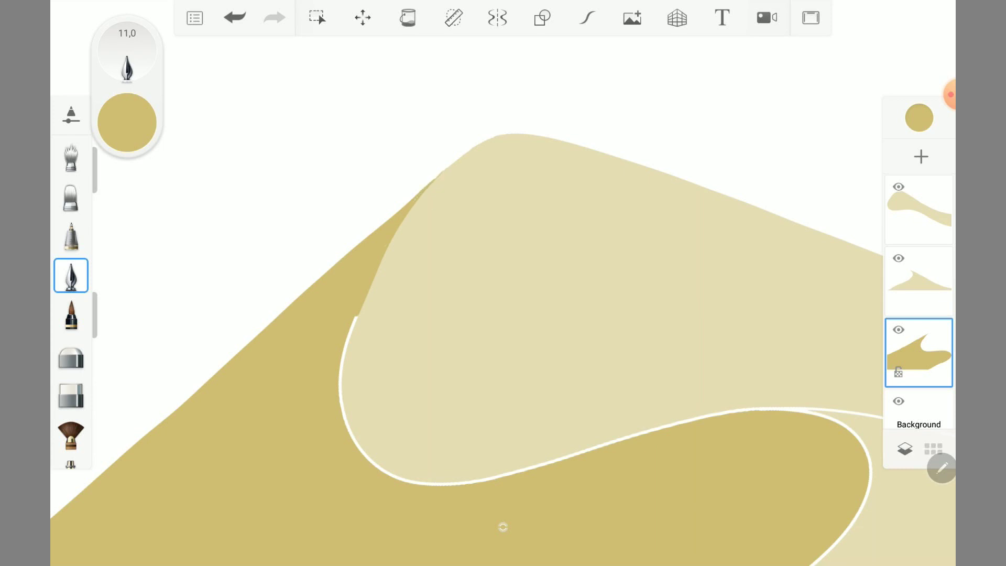
mouse_move(356, 316)
left_mouse_down()
mouse_move(339, 375)
mouse_move(375, 466)
left_mouse_up()
scroll(503, 283, "down", 1)
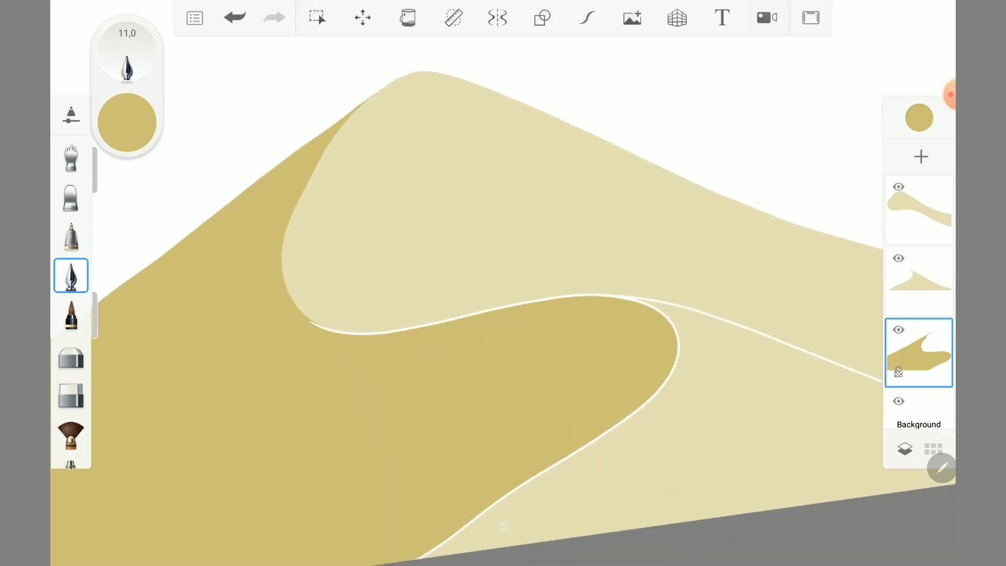
mouse_move(310, 323)
left_mouse_down()
mouse_move(395, 331)
mouse_move(603, 295)
mouse_move(656, 309)
mouse_move(676, 336)
mouse_move(545, 470)
left_mouse_up()
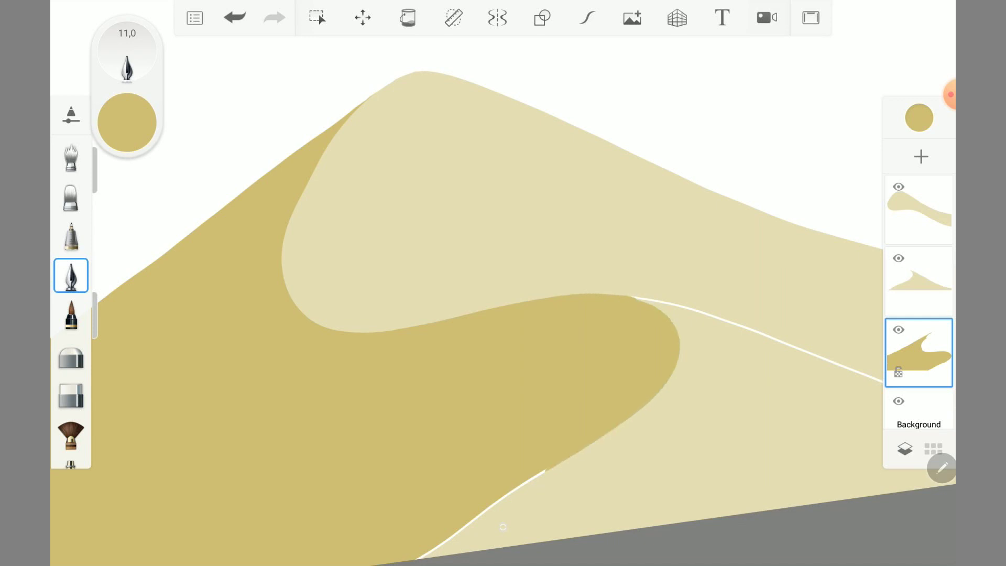
scroll(503, 283, "down", 1)
scroll(503, 283, "up", 2)
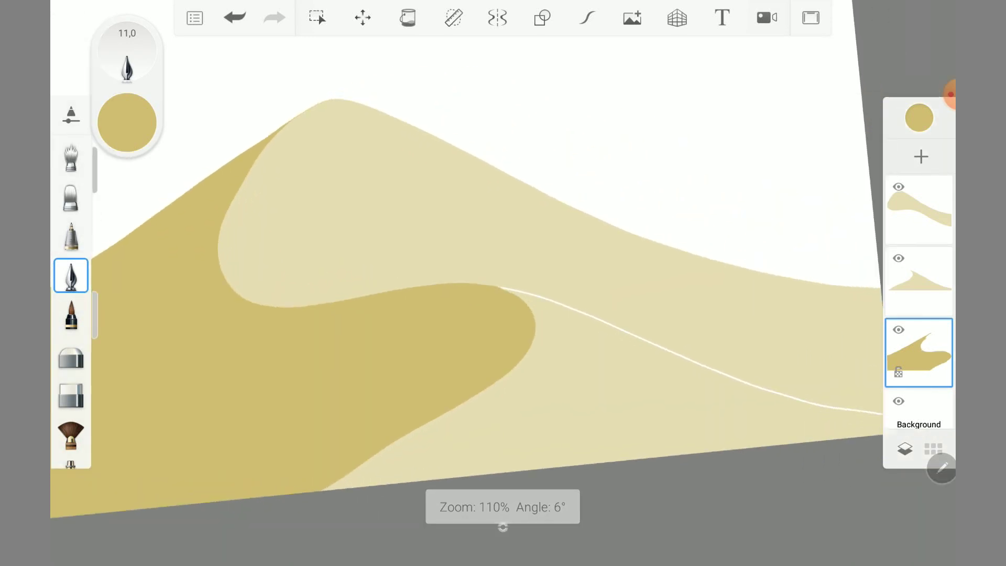
- Cover the remaining thin white line in sampled beige and lock the light layer's transparency
left_click(919, 280)
left_click(127, 122)
left_click(373, 63)
left_click_drag(501, 243, 514, 360)
scroll(514, 360, "up", 2)
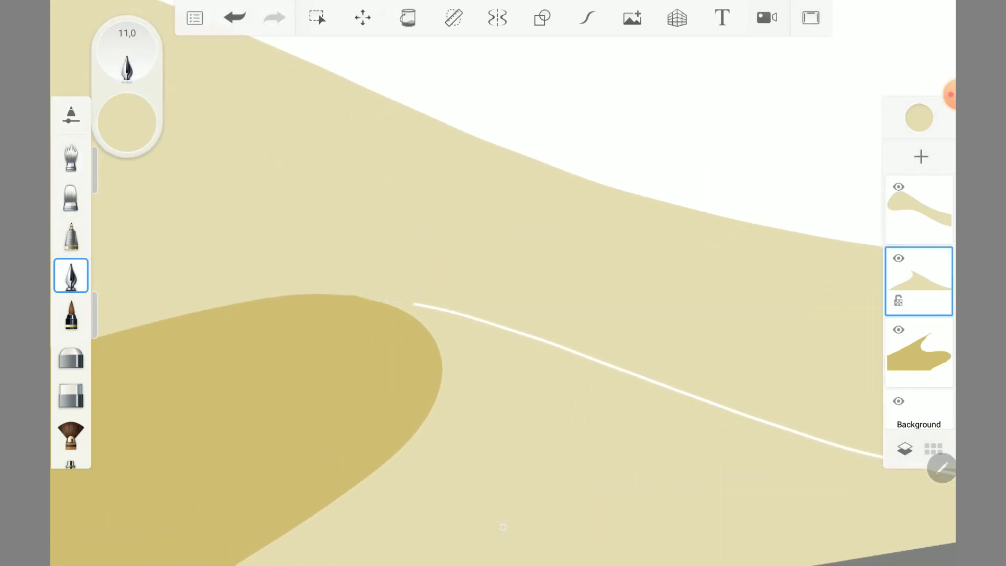
scroll(503, 283, "down", 2)
scroll(503, 283, "down", 2)
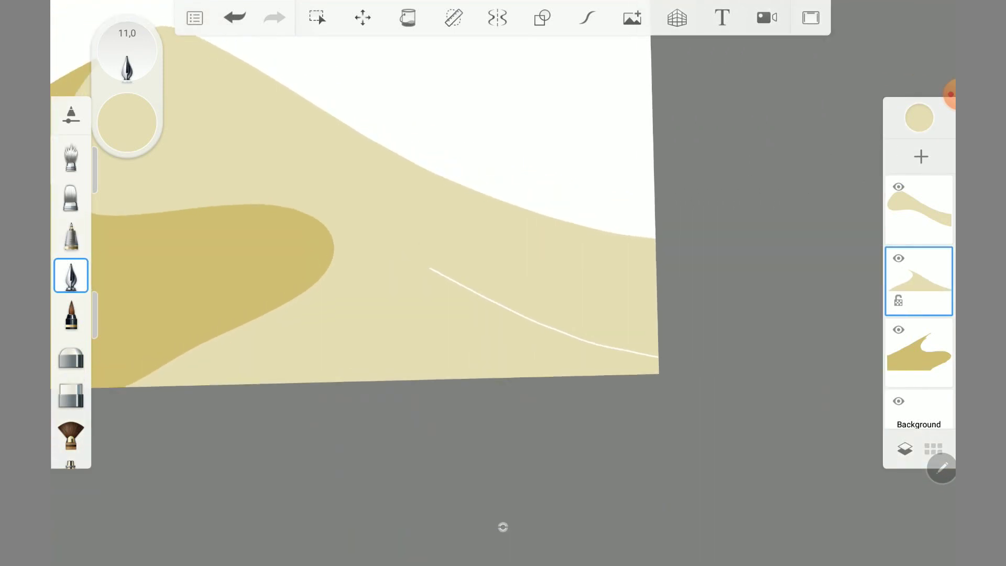
left_click_drag(430, 268, 636, 352)
scroll(504, 283, "down", 3)
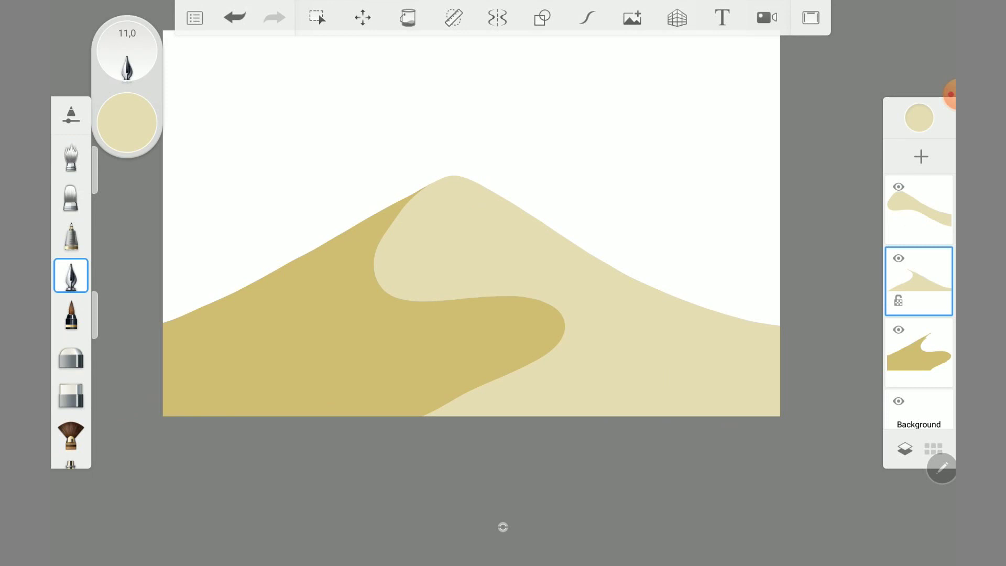
left_click_drag(472, 220, 472, 247)
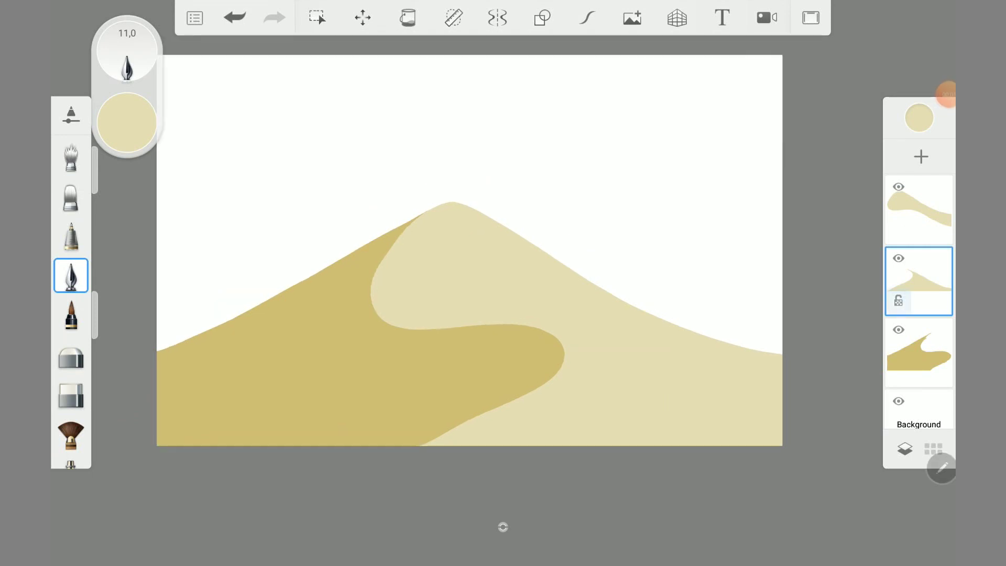
left_click(899, 301)
- Lock transparency on the dark and top dune layers
left_click(919, 351)
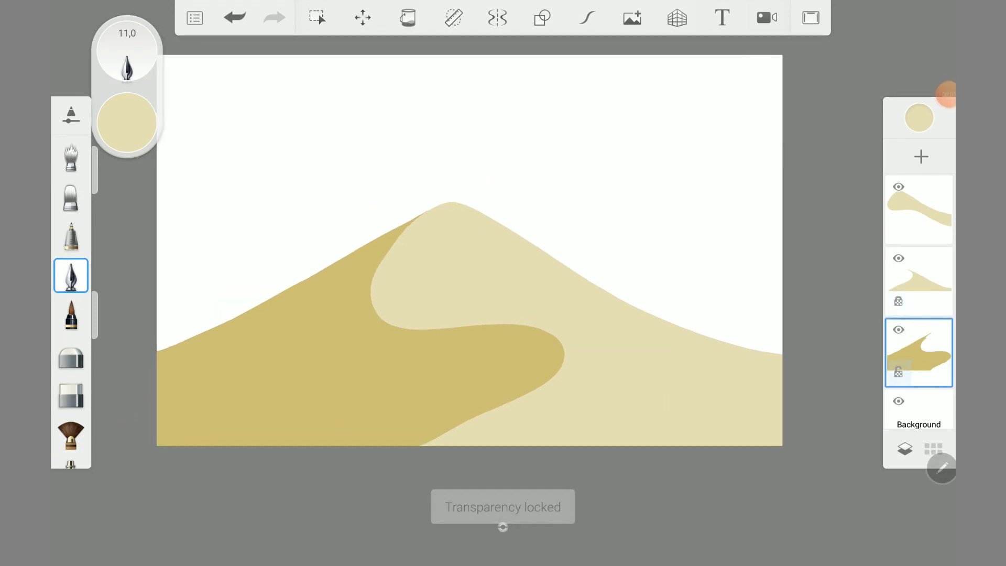
left_click(899, 372)
left_click(919, 210)
left_click(899, 229)
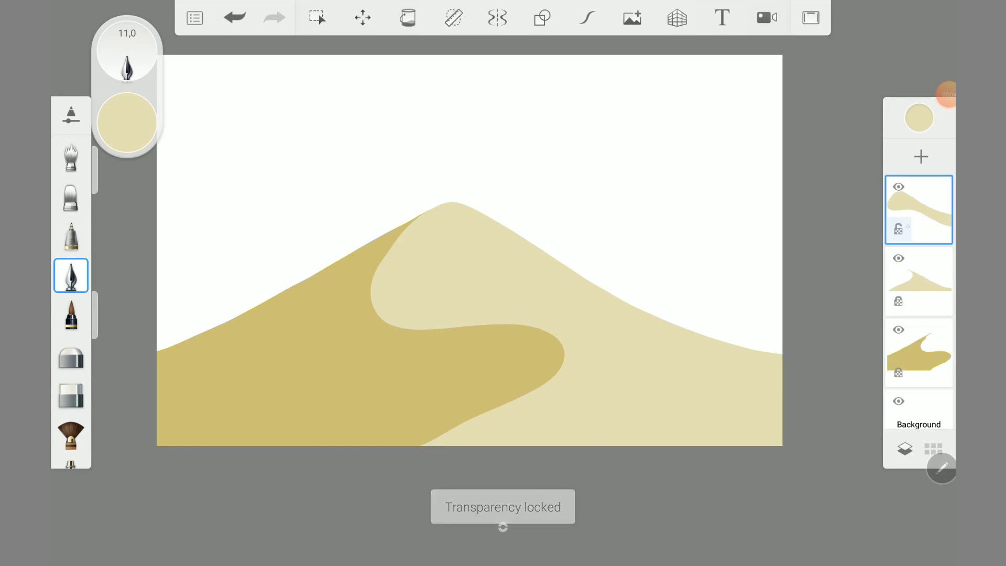
left_click(898, 229)
- Set up the airbrush with a darker tan shade at size about 112
left_click_drag(71, 367, 71, 253)
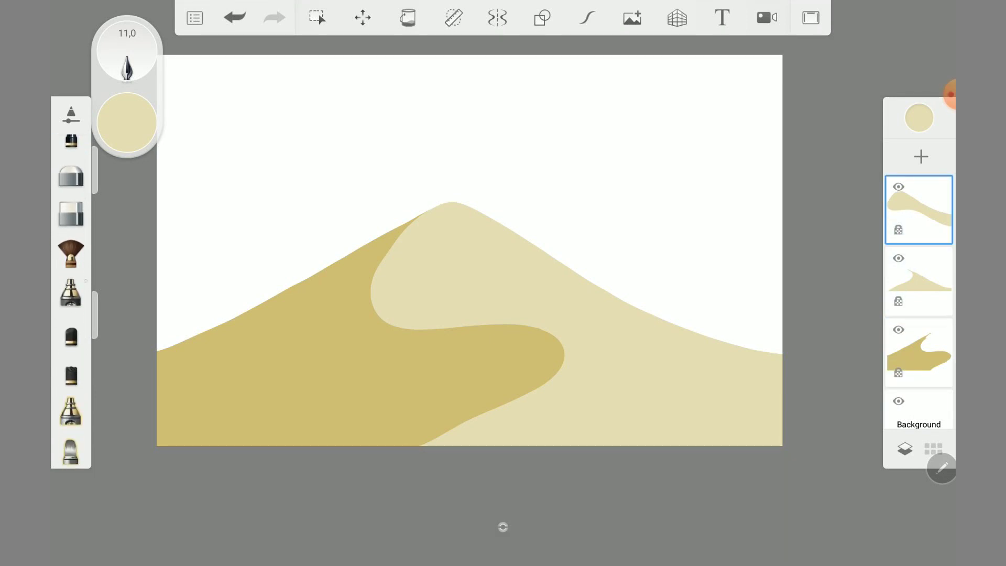
left_click(70, 292)
left_click(127, 123)
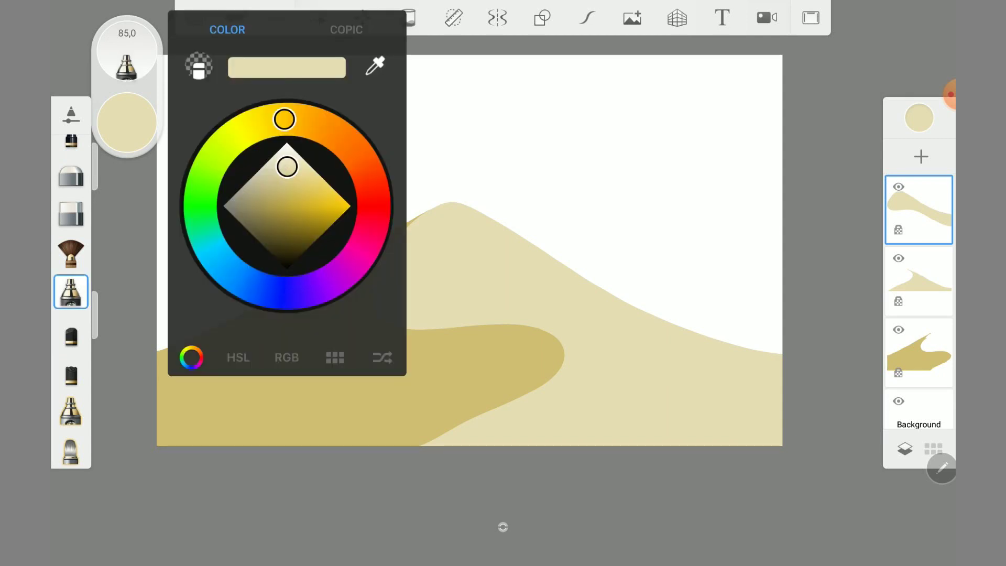
left_click_drag(287, 167, 286, 184)
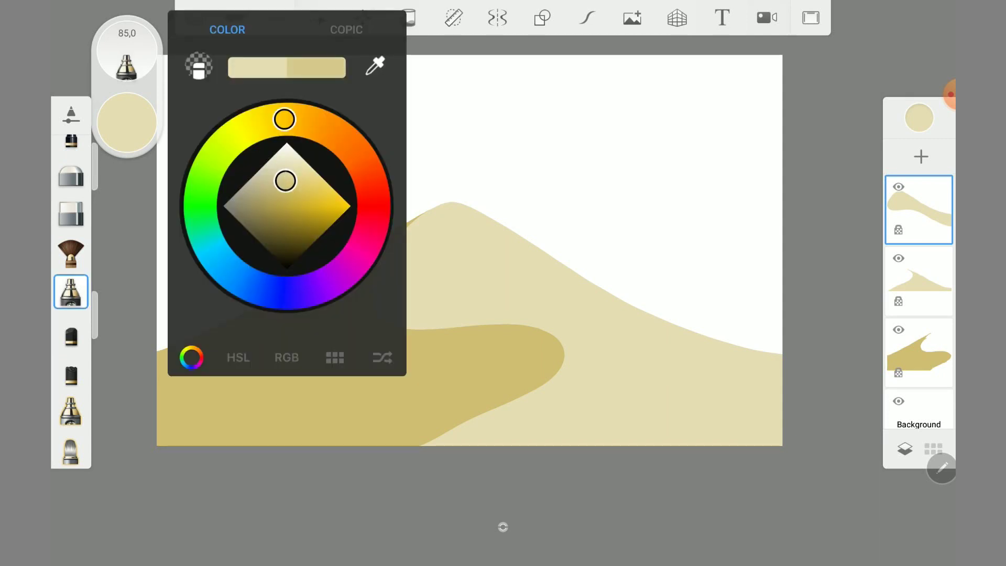
left_click(444, 156)
left_click_drag(126, 53, 157, 52)
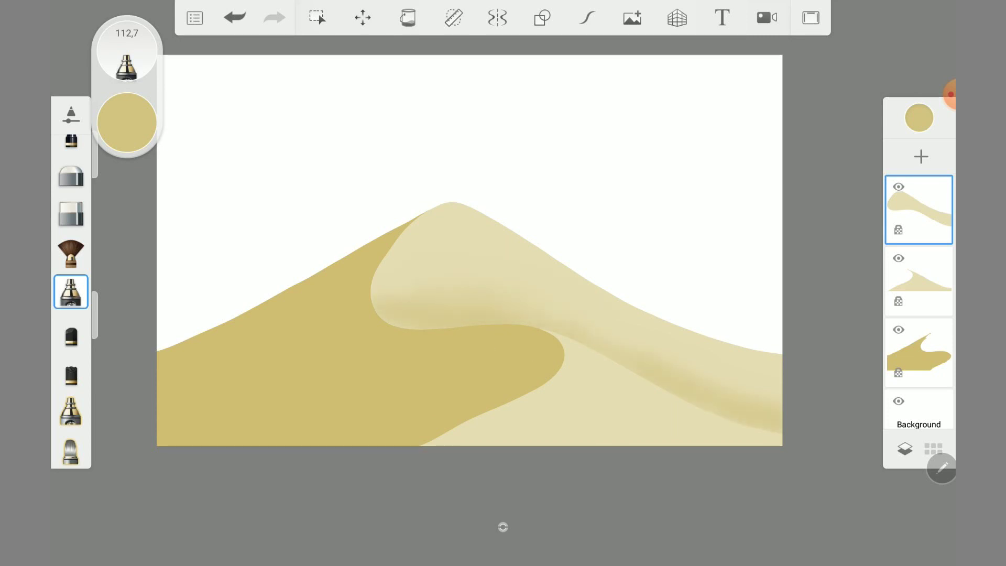
- Shade the second and dark dune layers, then sample a lighter sand tone
left_click(926, 284)
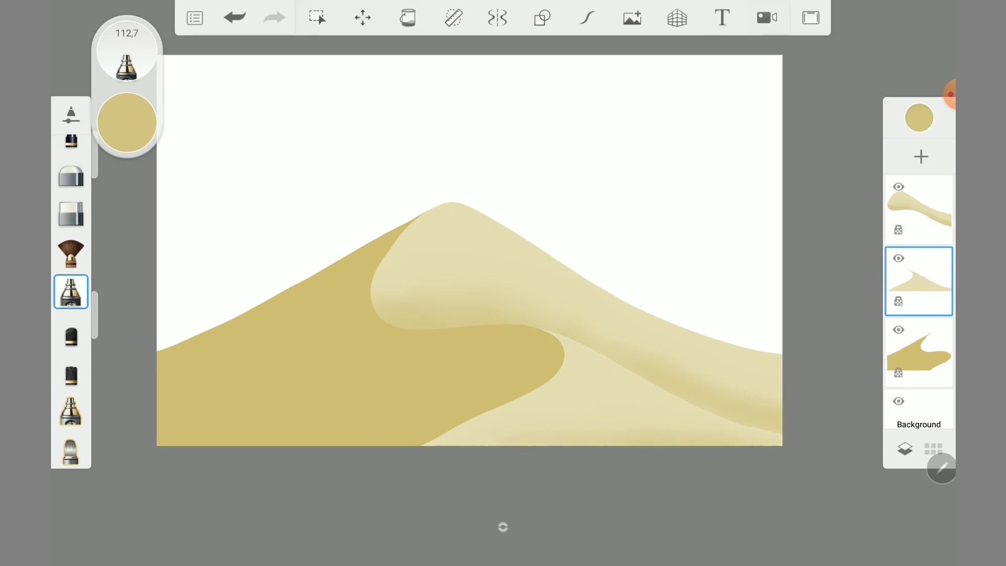
left_click(932, 348)
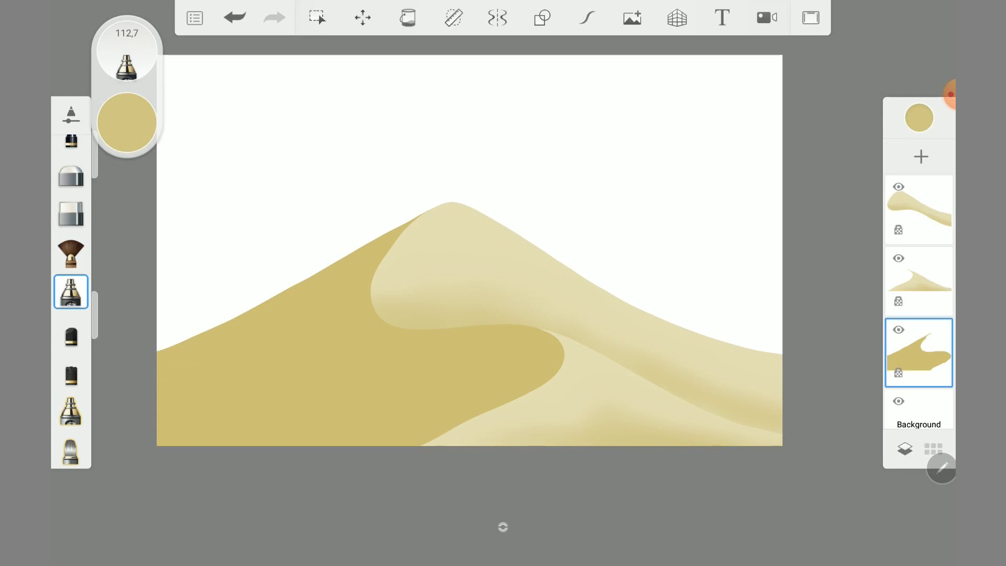
left_click(127, 122)
left_click(375, 65)
left_click(502, 240)
left_click_drag(127, 122, 127, 97)
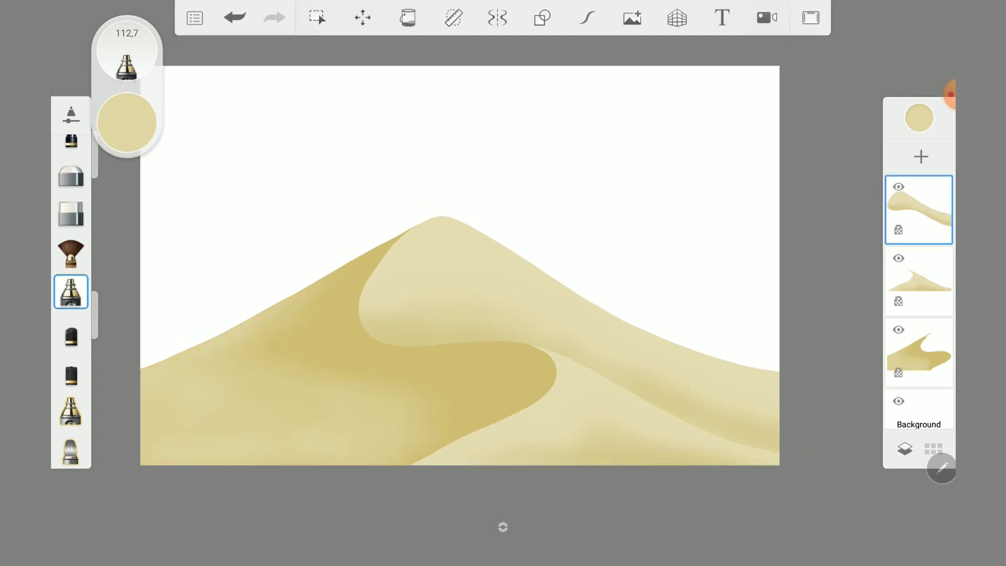
left_click(919, 210)
- Merge all dune layers into one and duplicate the merged layer
left_click(767, 198)
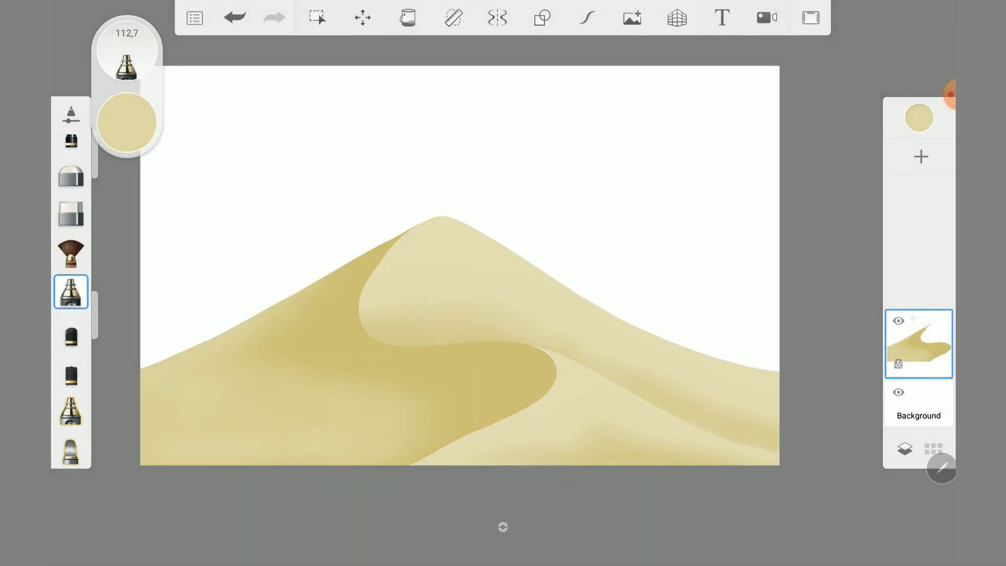
left_click(918, 327)
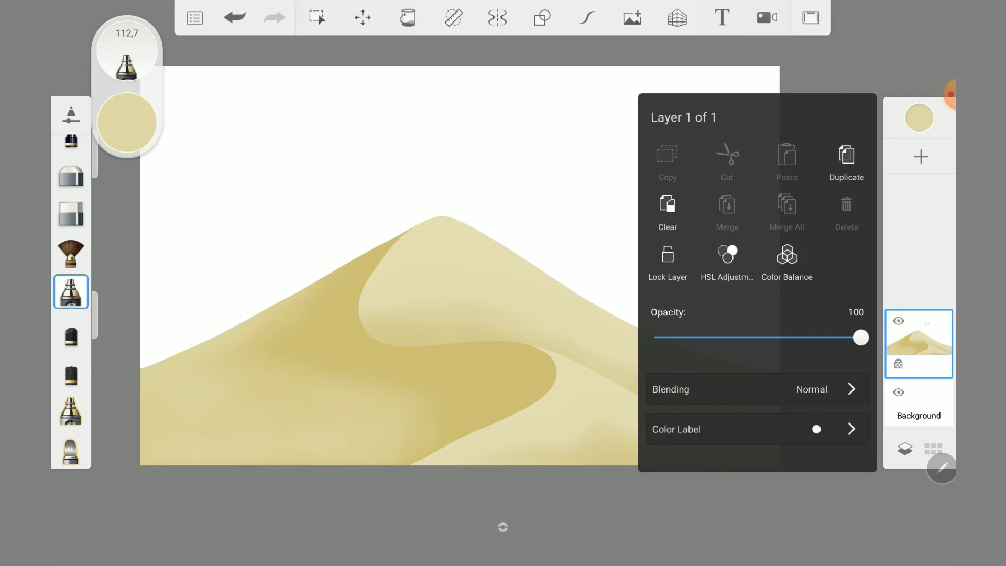
left_click(847, 157)
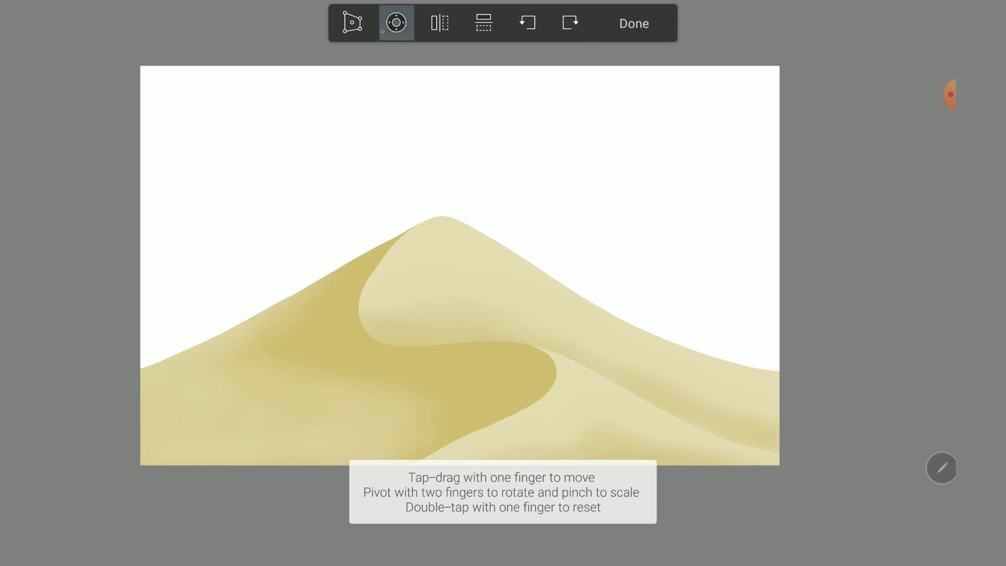
- Shrink, move right and distort the duplicate into a smaller background dune, committing it
left_click_drag(367, 314, 209, 325)
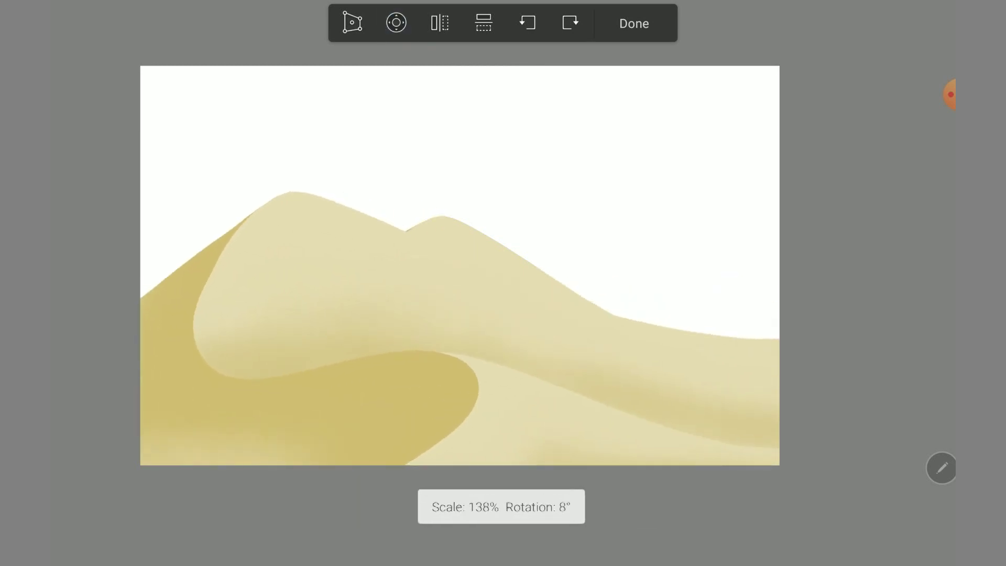
mouse_move(291, 192)
left_mouse_down()
mouse_move(318, 208)
mouse_move(294, 215)
left_mouse_up()
left_click(352, 22)
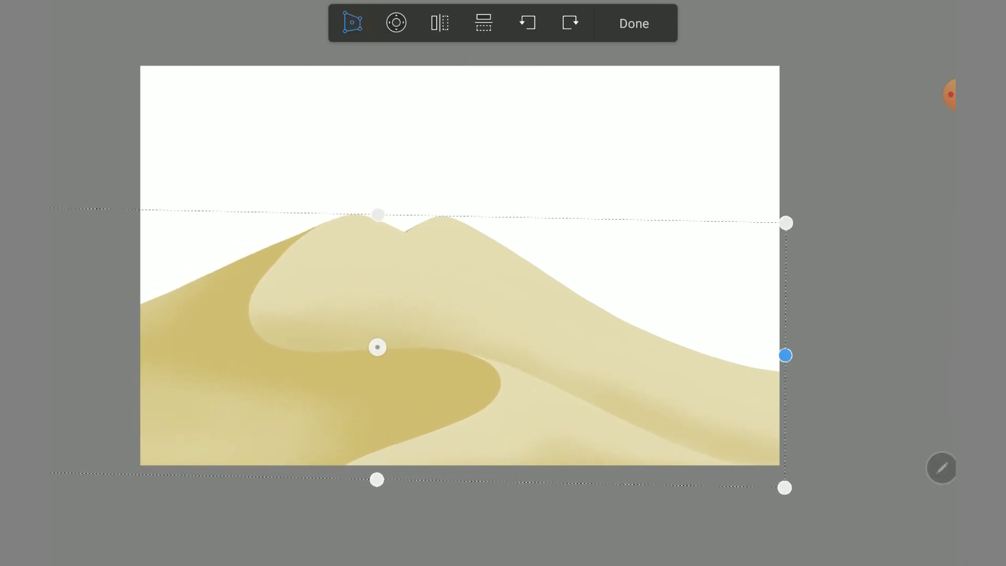
left_click(634, 24)
left_click(362, 16)
left_click_drag(419, 294, 629, 294)
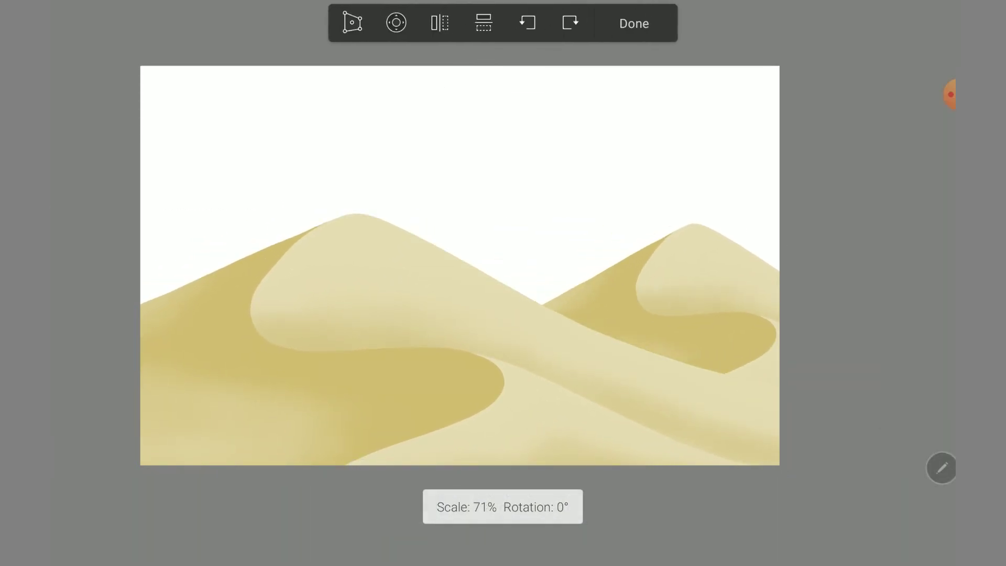
mouse_move(692, 225)
left_mouse_down()
mouse_move(710, 225)
mouse_move(668, 220)
mouse_move(691, 216)
mouse_move(680, 215)
mouse_move(657, 241)
left_mouse_up()
left_click(353, 22)
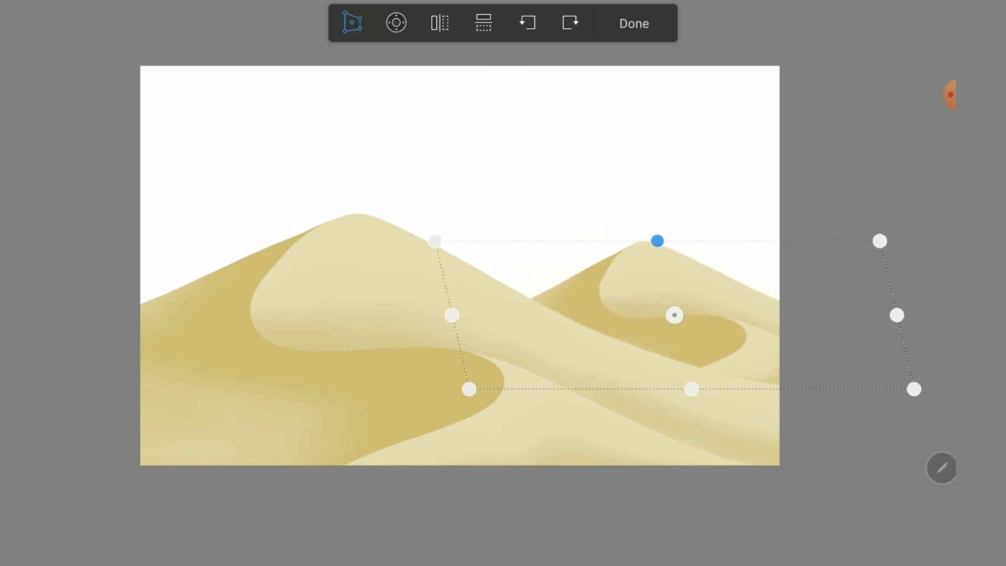
left_click(634, 23)
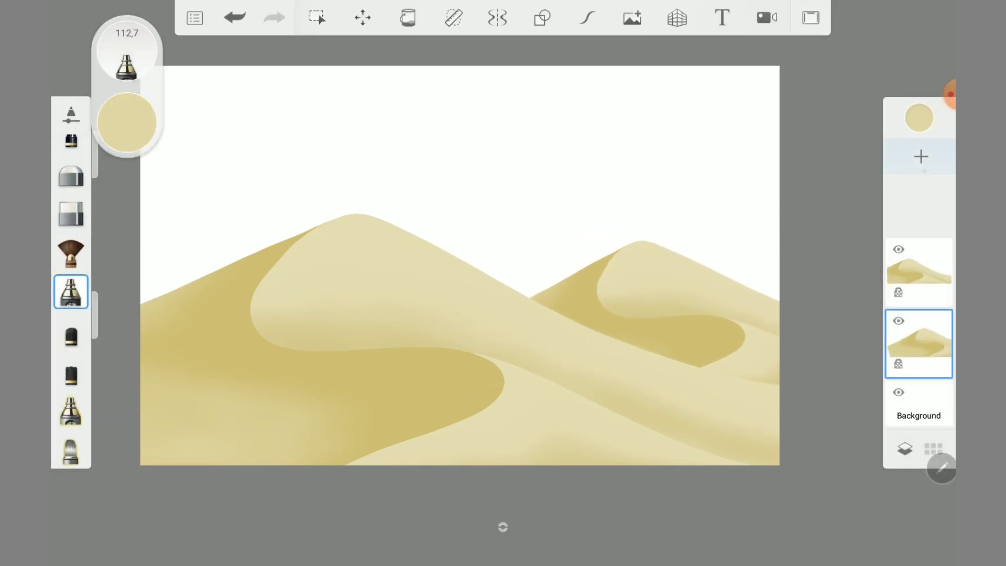
- Add a layer below the dunes and set the pen brush to sky blue, size 60
left_click(922, 157)
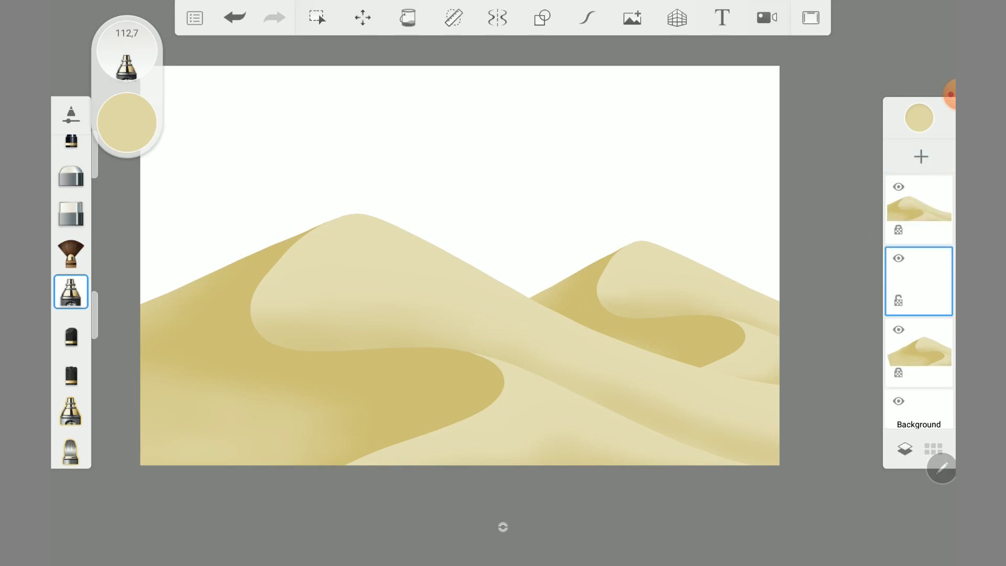
left_click_drag(920, 275, 921, 352)
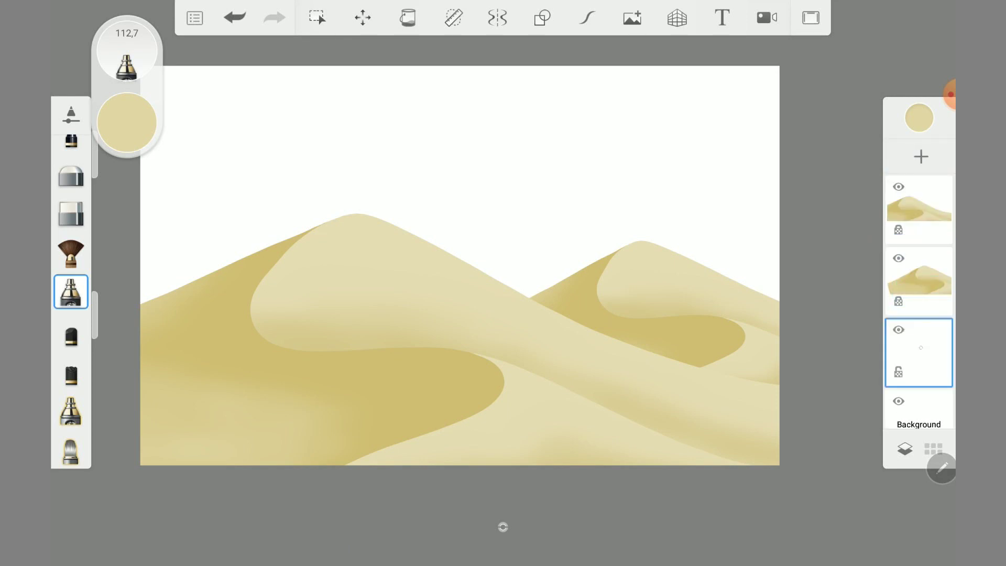
left_click_drag(71, 210, 71, 391)
left_click(71, 275)
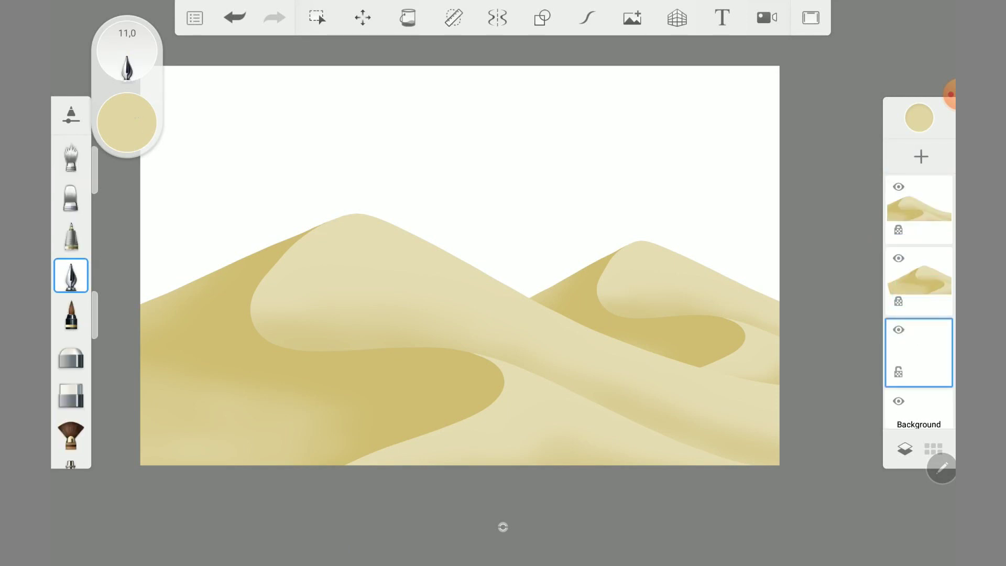
left_click(127, 122)
left_click(205, 237)
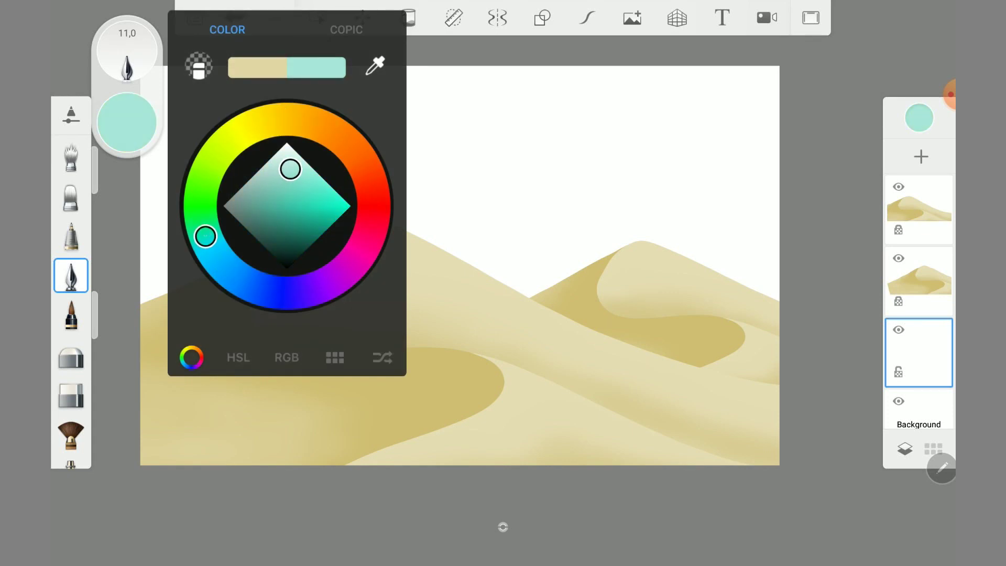
left_click(215, 256)
mouse_move(291, 168)
left_mouse_down()
mouse_move(274, 198)
mouse_move(287, 175)
mouse_move(283, 191)
left_mouse_up()
left_click(454, 104)
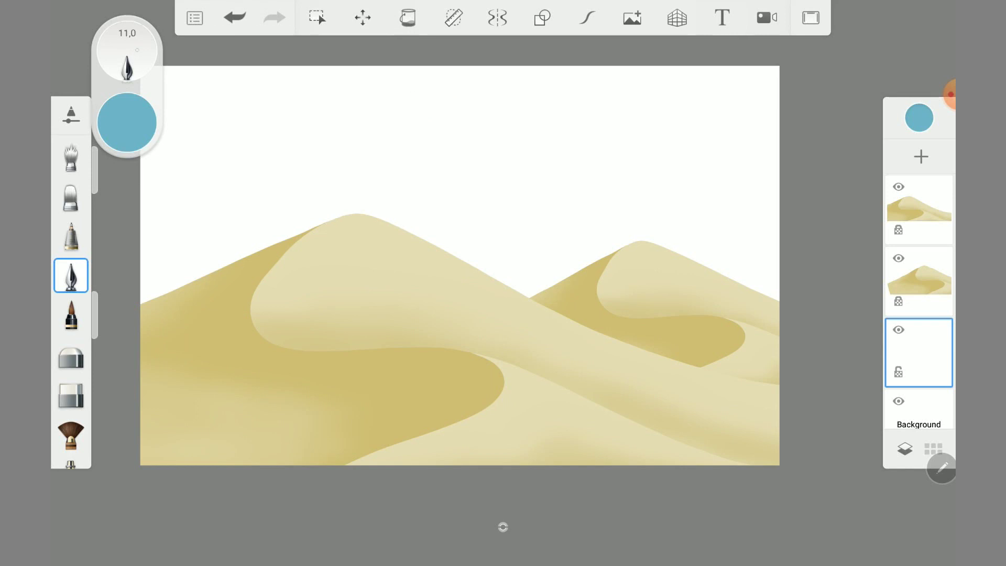
mouse_move(138, 50)
left_mouse_down()
mouse_move(228, 92)
mouse_move(157, 100)
mouse_move(204, 73)
mouse_move(346, 70)
mouse_move(671, 75)
mouse_move(246, 84)
mouse_move(755, 92)
mouse_move(147, 136)
mouse_move(121, 112)
left_mouse_up()
- Paint horizontal blue sky bands, lightening to pale blue above the dunes
mouse_move(152, 152)
left_mouse_down()
mouse_move(225, 134)
mouse_move(776, 115)
left_mouse_up()
mouse_move(147, 181)
left_mouse_down()
mouse_move(352, 128)
mouse_move(776, 152)
left_mouse_up()
left_click_drag(95, 121, 120, 112)
mouse_move(146, 210)
left_mouse_down()
mouse_move(231, 173)
mouse_move(776, 168)
mouse_move(283, 173)
mouse_move(577, 147)
mouse_move(776, 179)
left_mouse_up()
left_click_drag(95, 121, 121, 113)
mouse_move(145, 239)
left_mouse_down()
mouse_move(181, 219)
mouse_move(653, 157)
mouse_move(780, 210)
left_mouse_up()
left_click_drag(142, 290, 501, 168)
left_click_drag(142, 262, 780, 225)
left_click_drag(369, 199, 780, 229)
left_click_drag(142, 304, 245, 236)
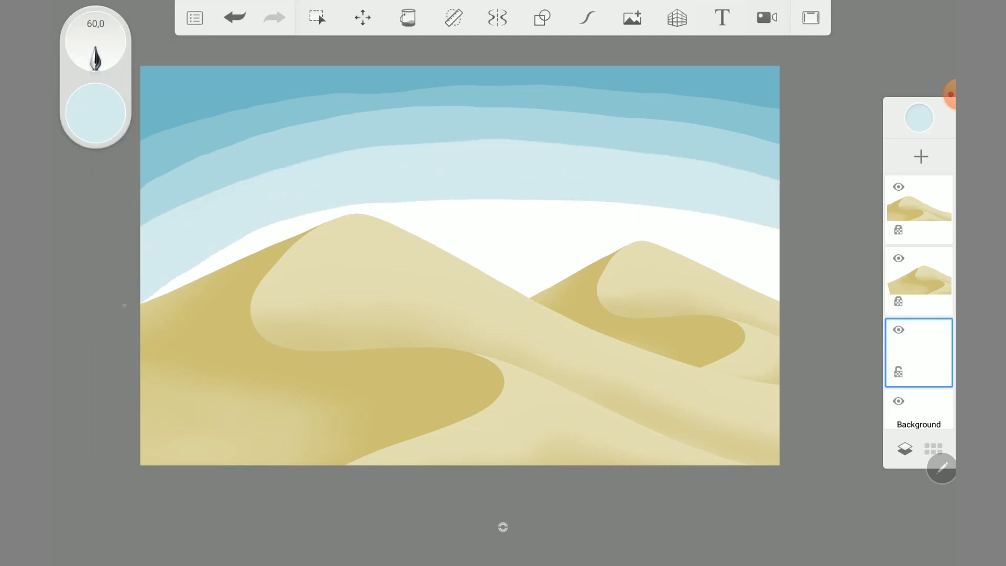
- Paint near-white sky strokes just above the dunes
left_click_drag(95, 121, 120, 113)
left_click_drag(141, 302, 304, 207)
left_click_drag(242, 254, 569, 189)
left_click_drag(532, 252, 780, 192)
left_click_drag(390, 278, 670, 215)
left_click_drag(739, 299, 780, 264)
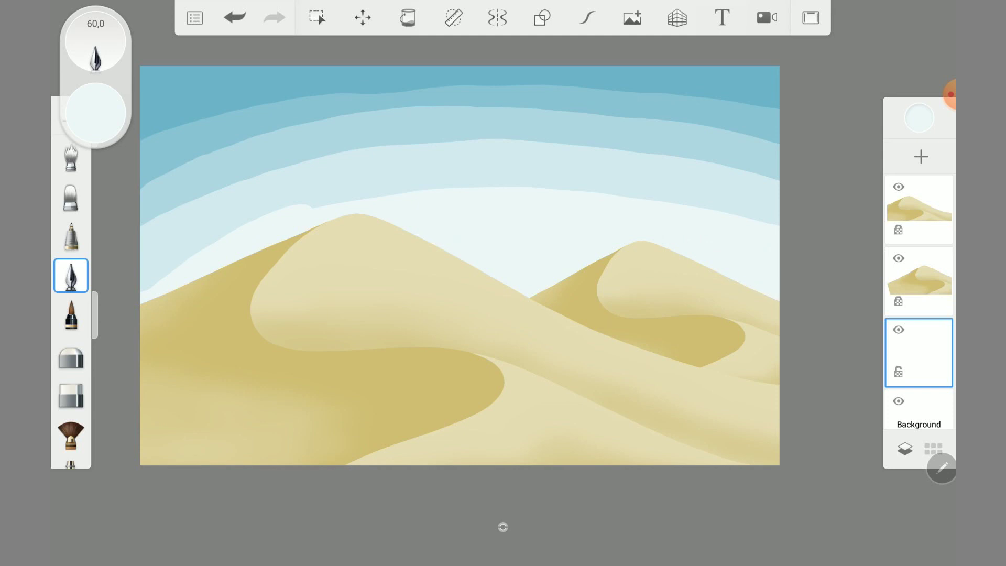
- Sweep a size-256 airbrush across the sky bands and pale horizon band to soften them
left_click(71, 156)
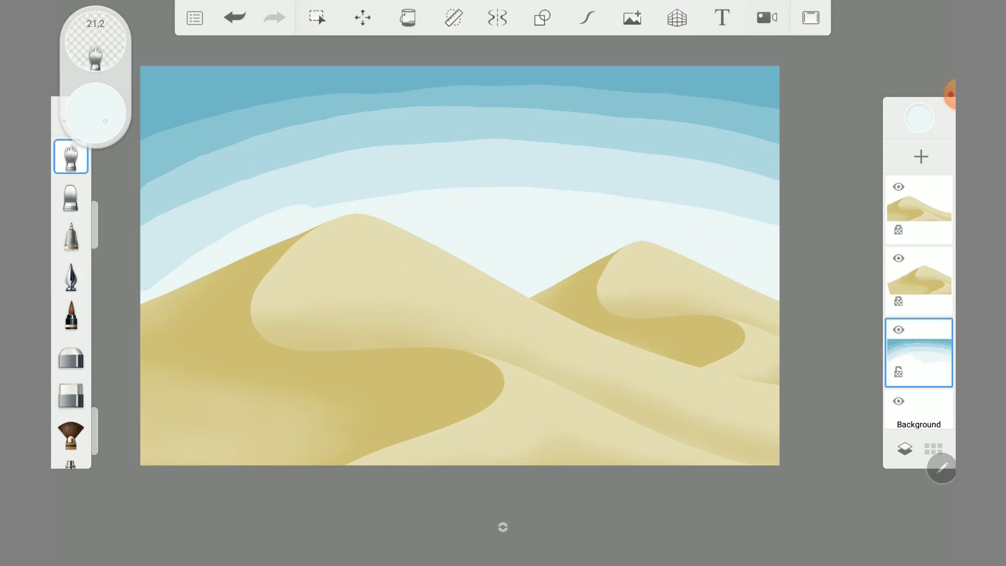
left_click_drag(95, 42, 126, 42)
left_click_drag(142, 126, 165, 188)
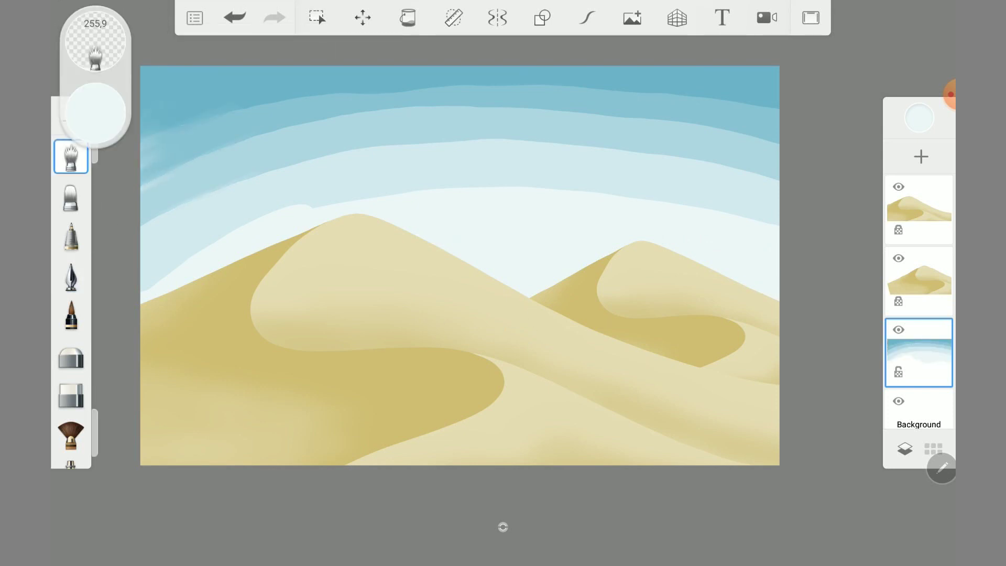
left_click_drag(223, 115, 372, 183)
mouse_move(383, 147)
left_mouse_down()
mouse_move(548, 107)
mouse_move(778, 175)
left_mouse_up()
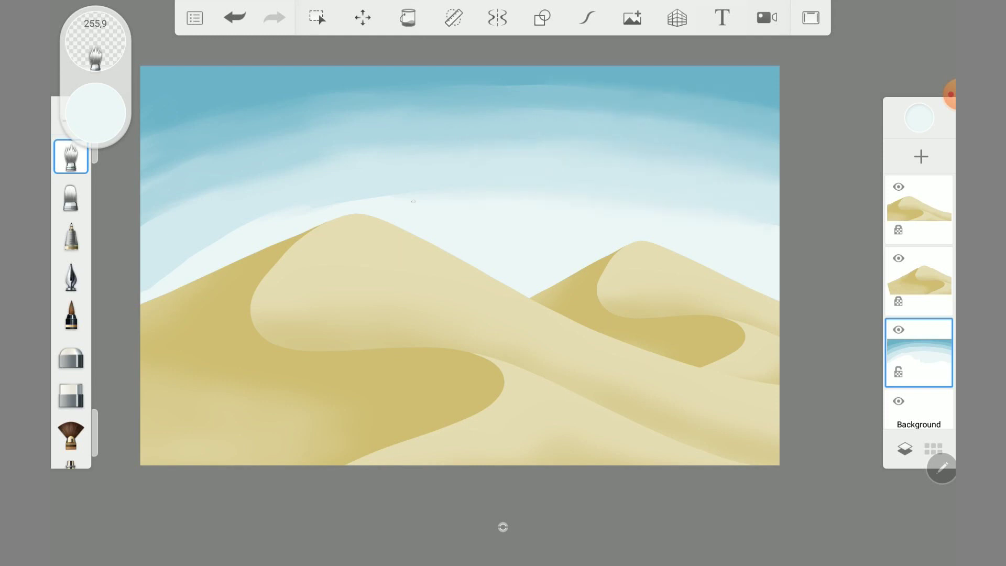
left_click_drag(199, 236, 401, 111)
left_click_drag(500, 84, 752, 118)
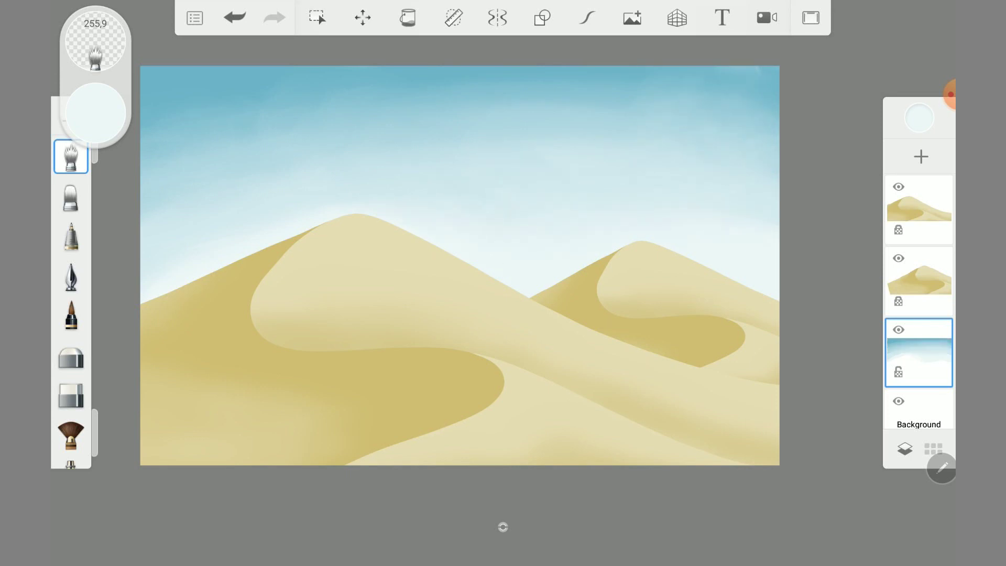
scroll(71, 302, "down", 3)
left_click(71, 344)
- Paint white clouds with a size-58 fan brush in the upper-left sky and further right
left_click_drag(95, 42, 96, 47)
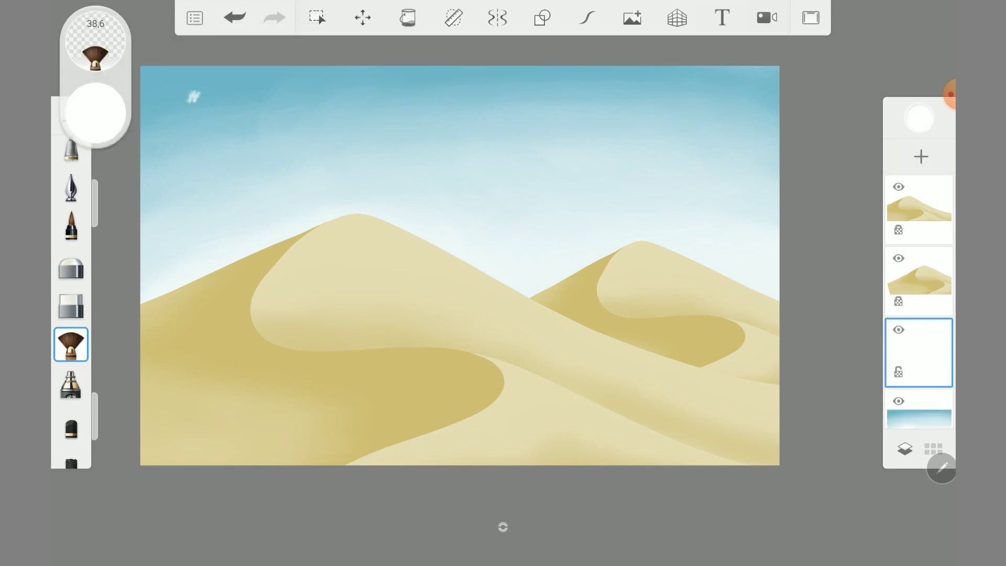
left_click_drag(181, 95, 229, 95)
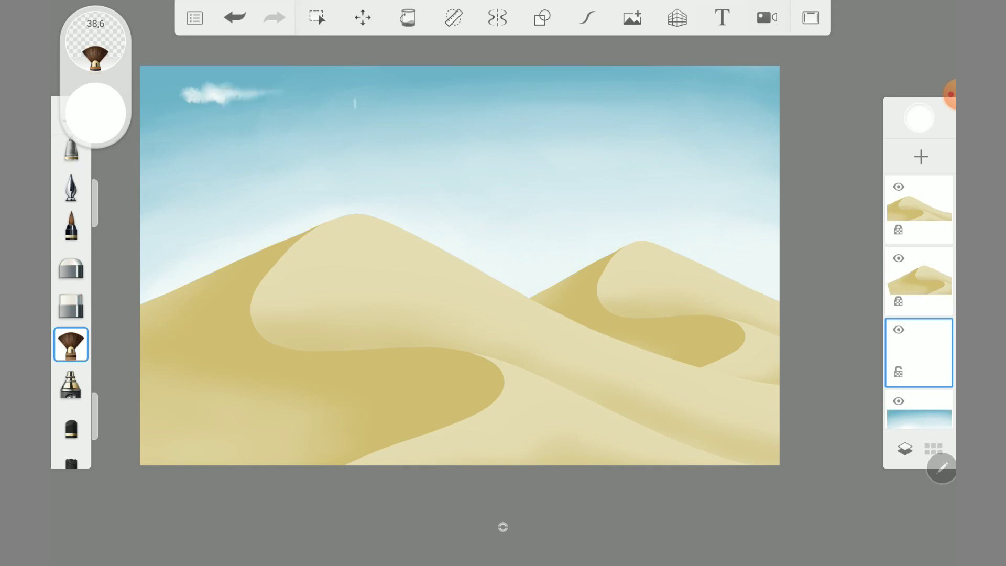
left_click_drag(348, 121, 398, 128)
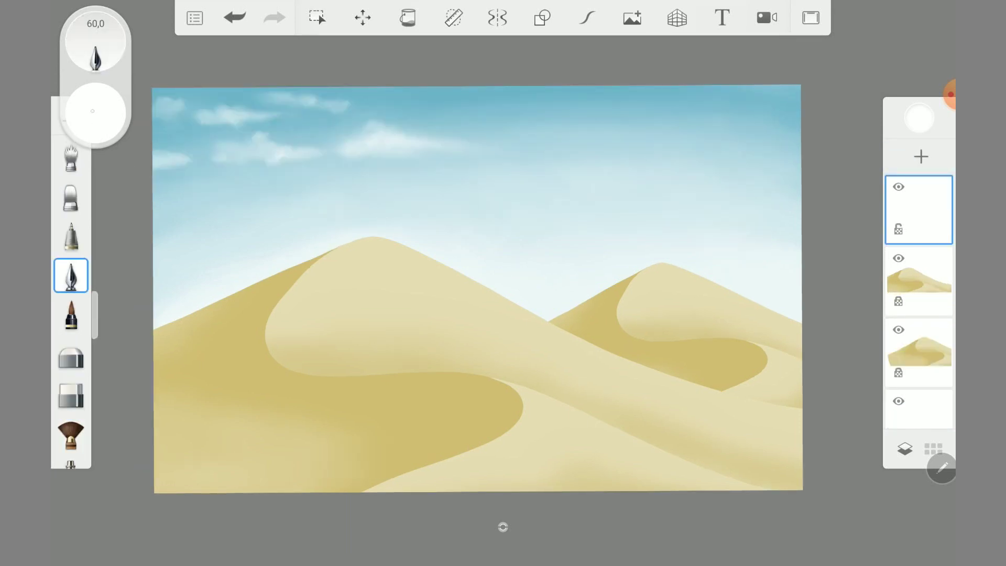
- Sample the sand colour and paint pen strokes along the left dune edge and dark dune's right edge
left_click(344, 52)
left_click_drag(525, 215, 257, 327)
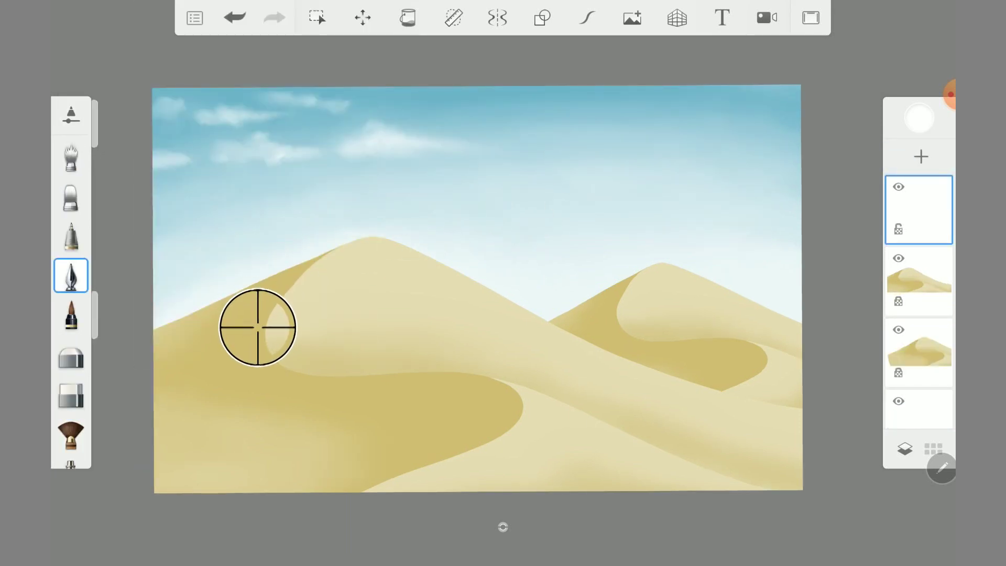
scroll(275, 346, "up", 1)
scroll(275, 346, "up", 3)
scroll(275, 346, "up", 4)
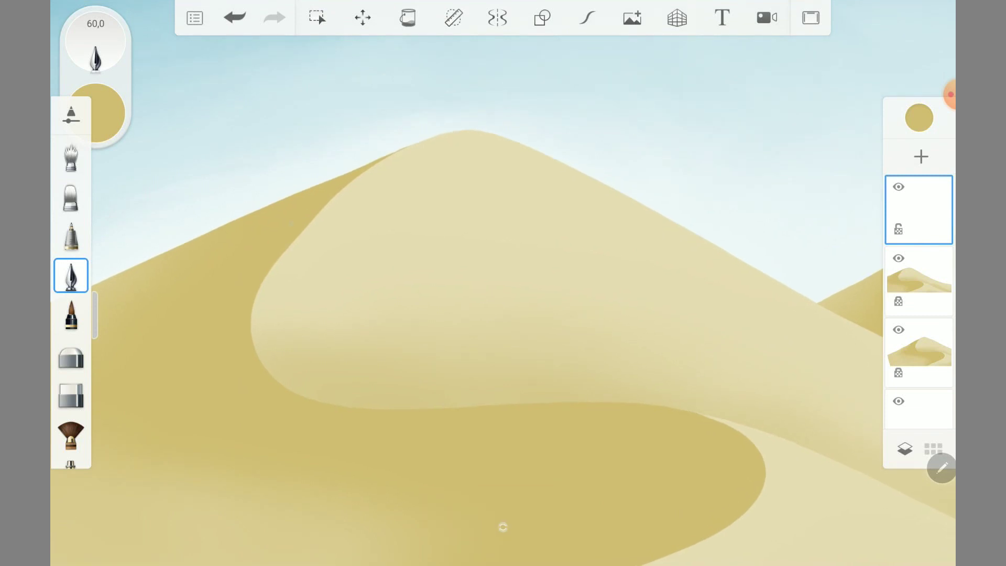
mouse_move(330, 204)
left_mouse_down()
mouse_move(275, 276)
mouse_move(255, 357)
mouse_move(266, 374)
left_mouse_up()
scroll(504, 283, "down", 5)
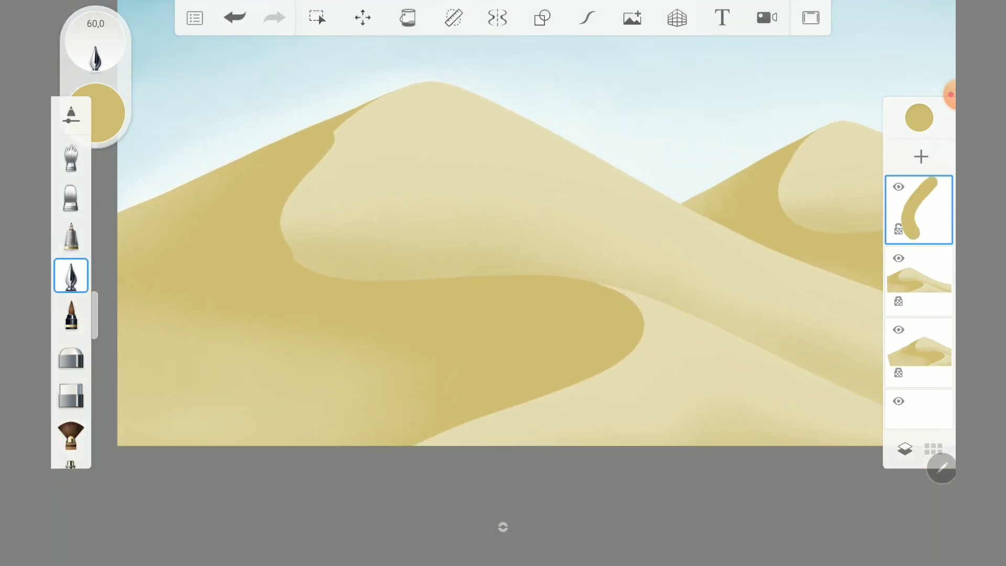
mouse_move(639, 298)
left_mouse_down()
mouse_move(590, 379)
mouse_move(571, 387)
left_mouse_up()
- With a soft airbrush at 11% flow, shade the big dune's left face and add an upper wisp
left_click(71, 156)
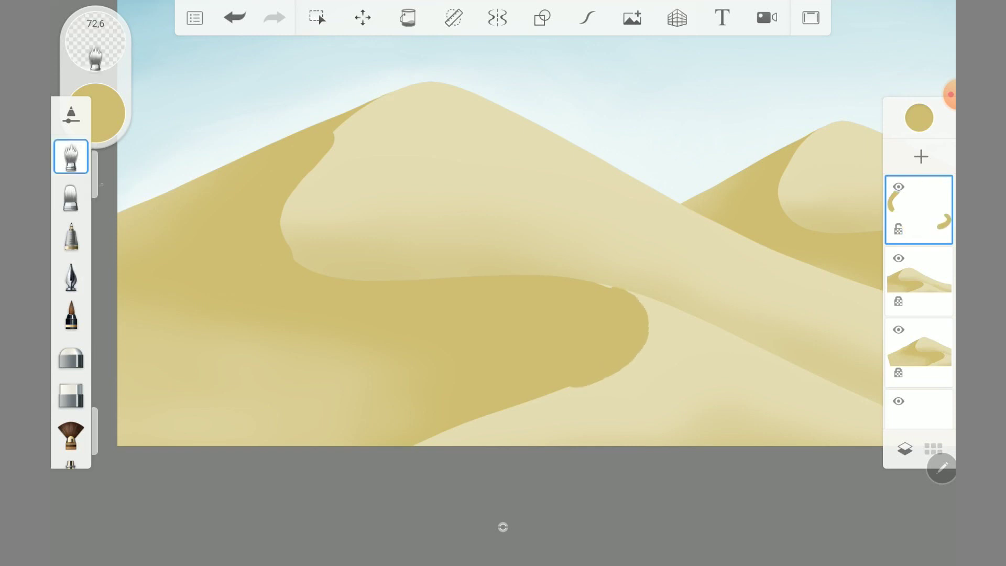
mouse_move(95, 42)
left_mouse_down()
mouse_move(95, 58)
mouse_move(112, 42)
mouse_move(95, 55)
mouse_move(105, 50)
left_mouse_up()
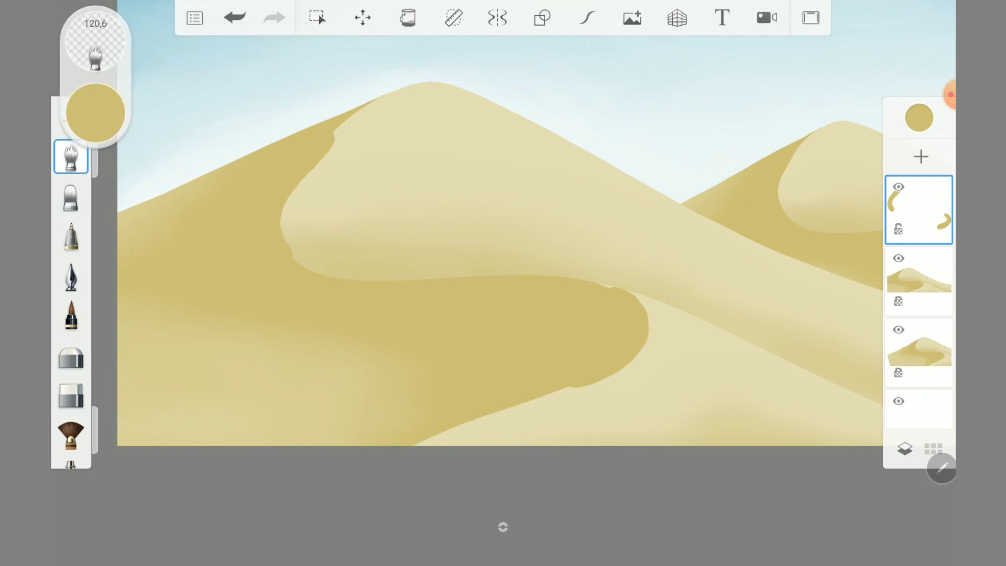
left_click_drag(346, 136, 312, 173)
mouse_move(367, 150)
left_mouse_down()
mouse_move(299, 189)
mouse_move(310, 220)
left_mouse_up()
mouse_move(353, 141)
left_mouse_down()
mouse_move(414, 163)
mouse_move(438, 152)
left_mouse_up()
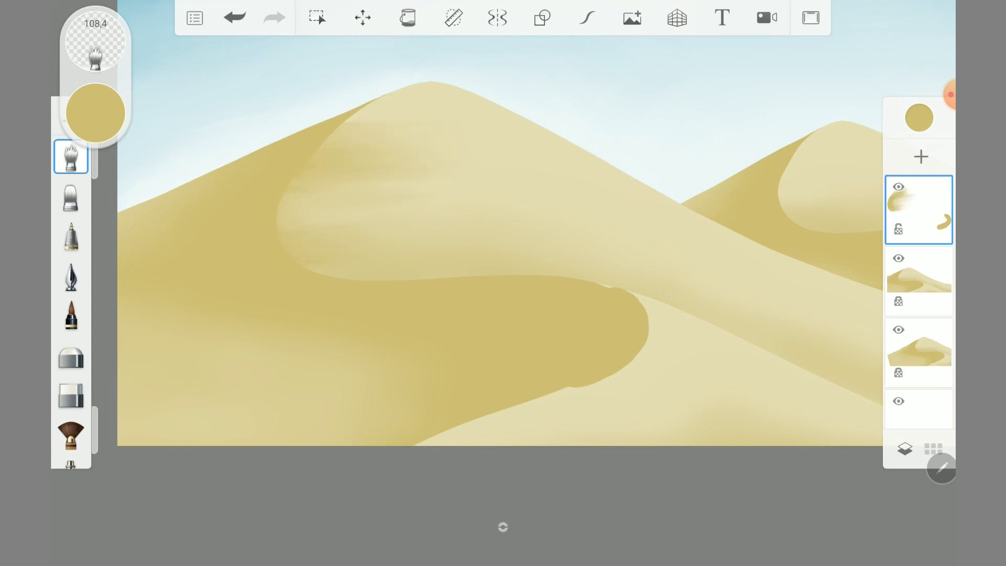
- Airbrush three soft sand streaks across the lower dune slope
left_click_drag(686, 297, 630, 315)
left_click_drag(697, 336, 608, 372)
left_click_drag(703, 362, 577, 383)
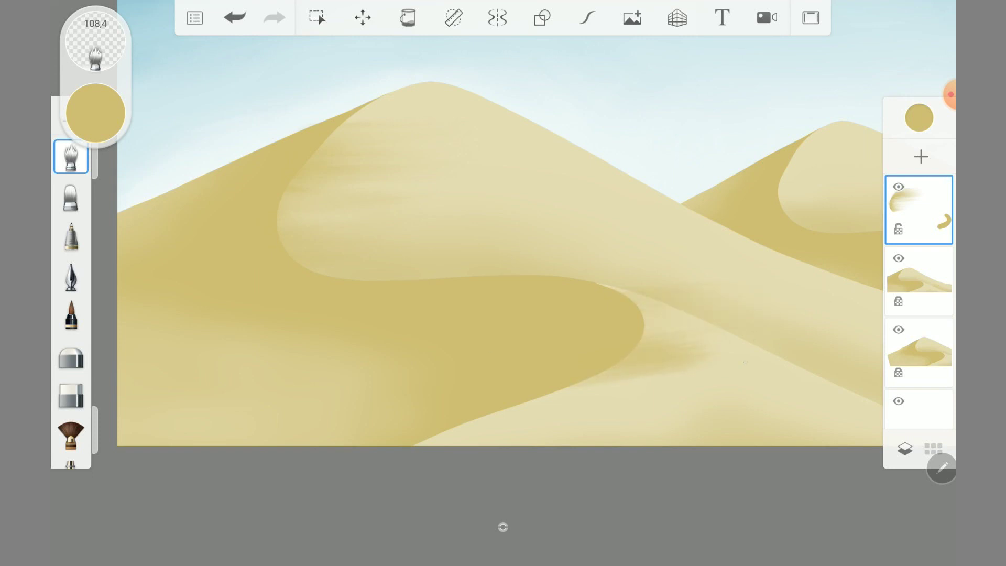
scroll(488, 293, "down", 5)
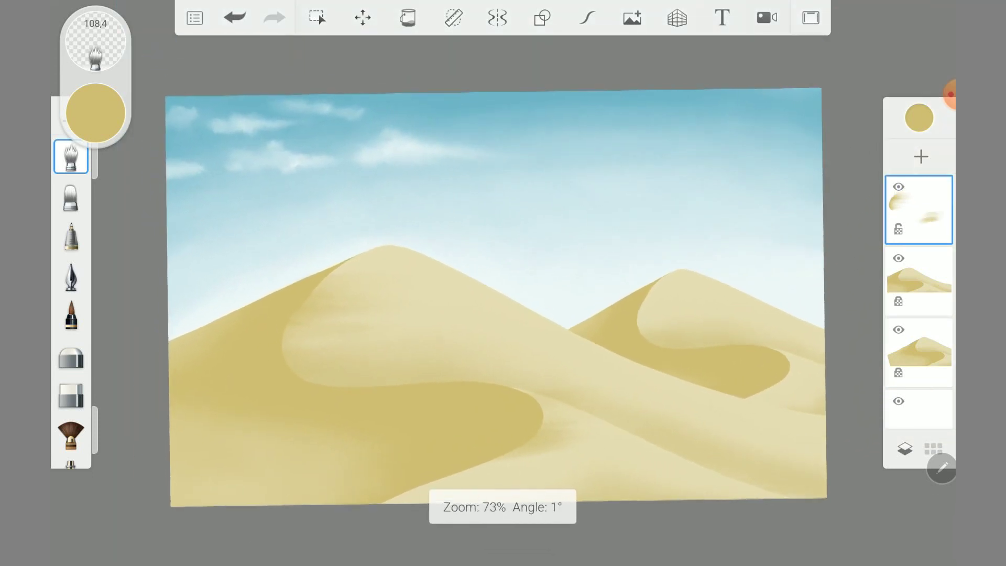
scroll(461, 283, "up", 1)
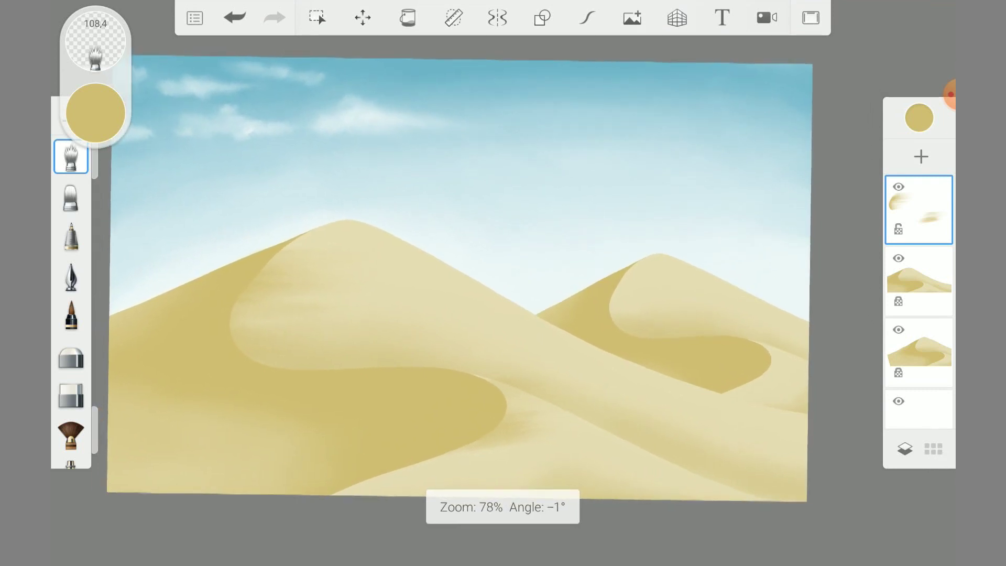
scroll(459, 286, "up", 1)
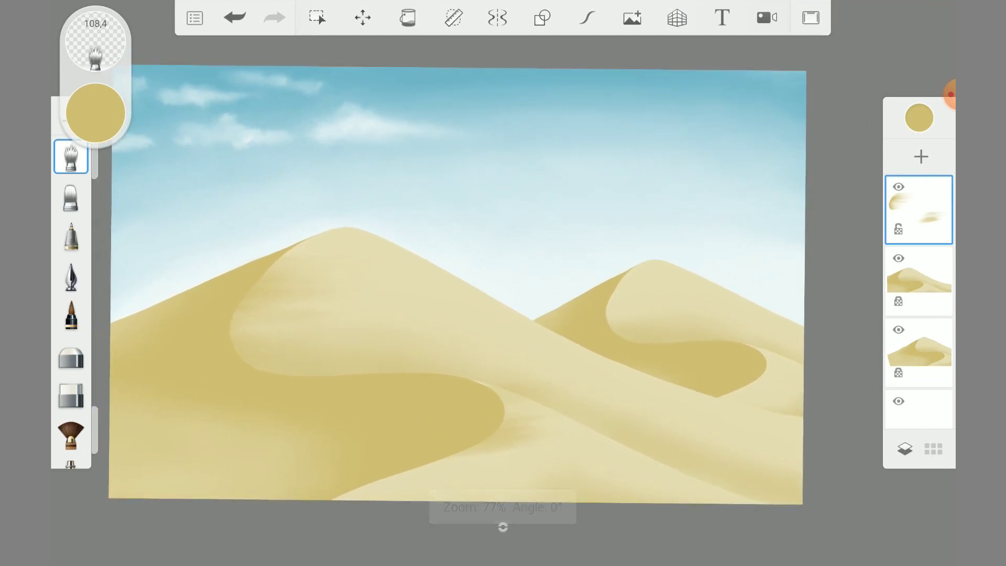